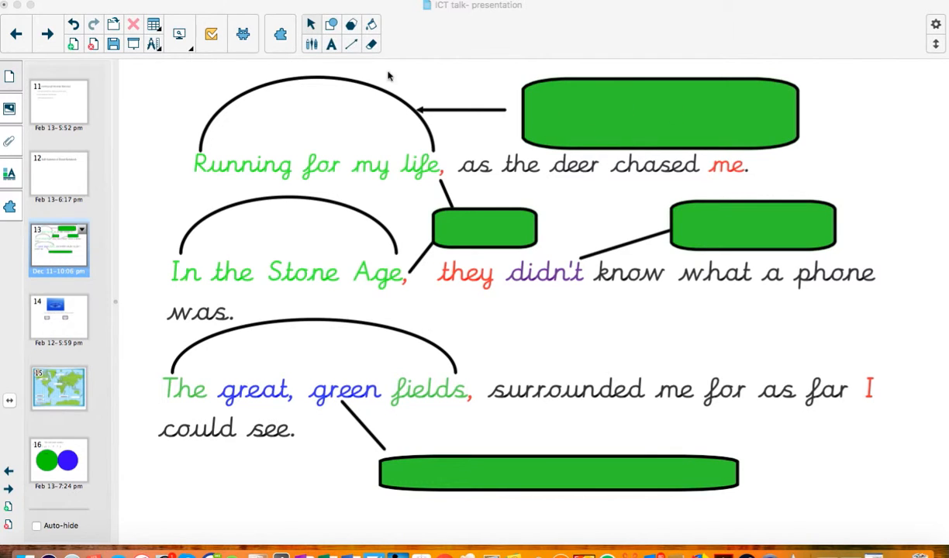
Step: Reveal the fronted adverbial, comma and contraction labels by triggering the animations of the green boxes covering them
click(609, 105)
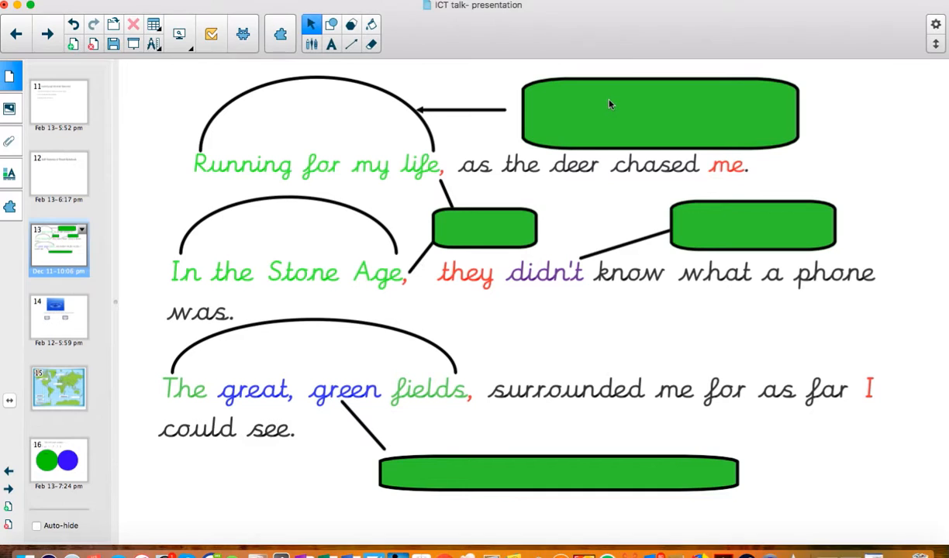
click(609, 103)
click(466, 221)
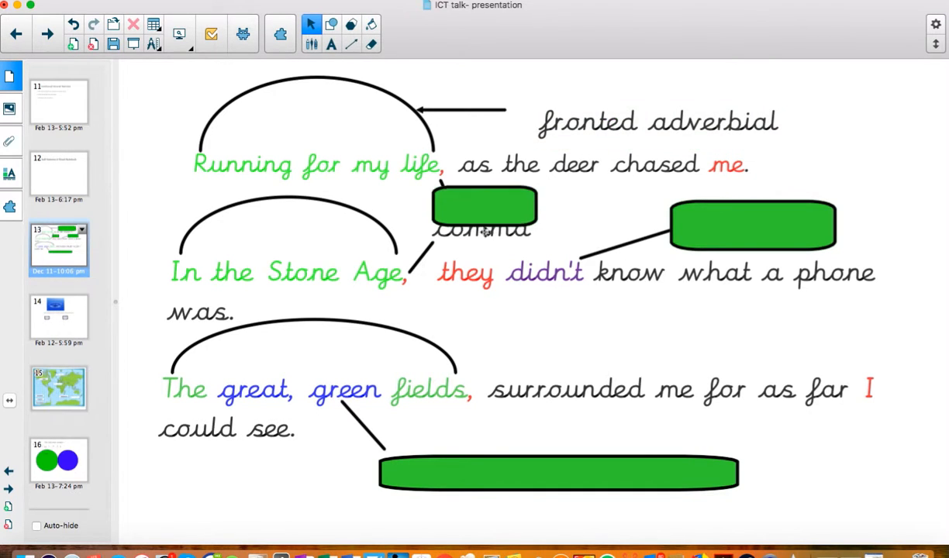
click(749, 234)
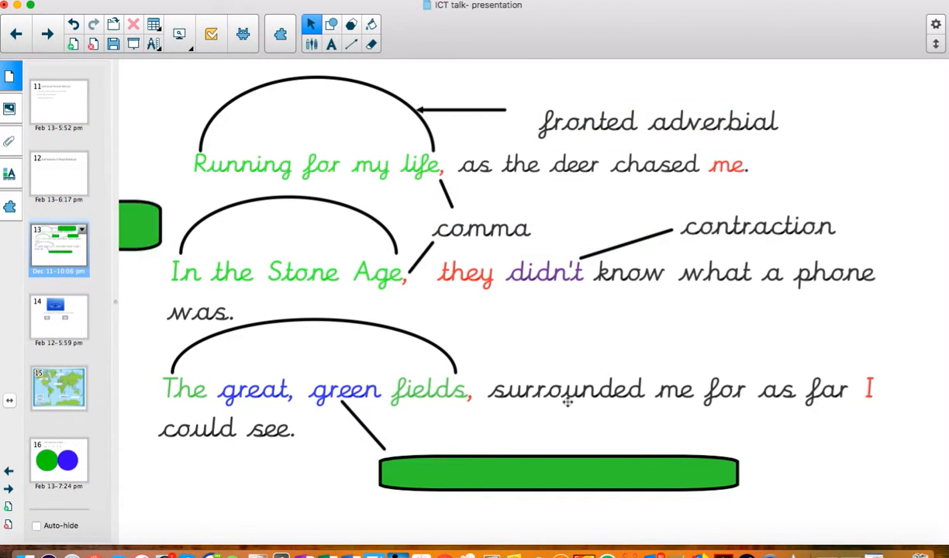
Step: Give the green box below the third sentence a Fade Out object animation
click(574, 480)
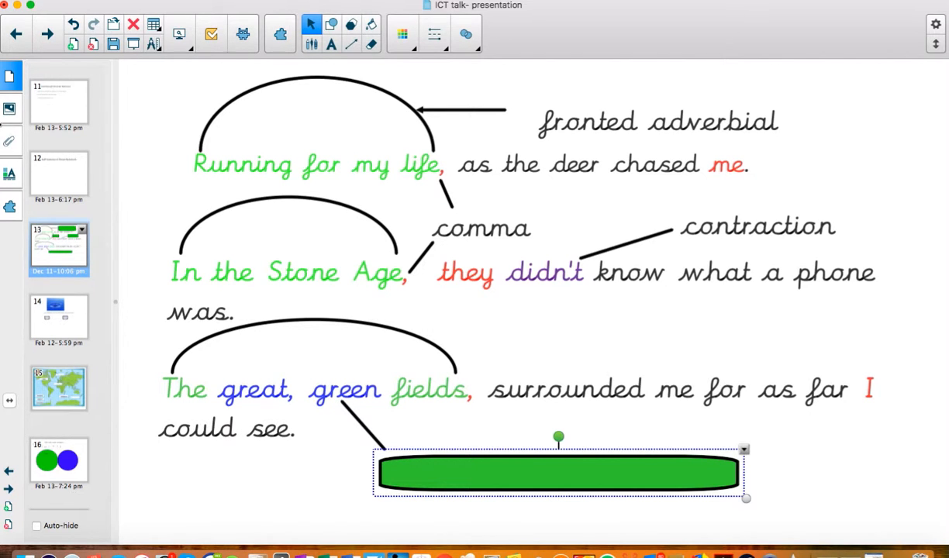
click(11, 139)
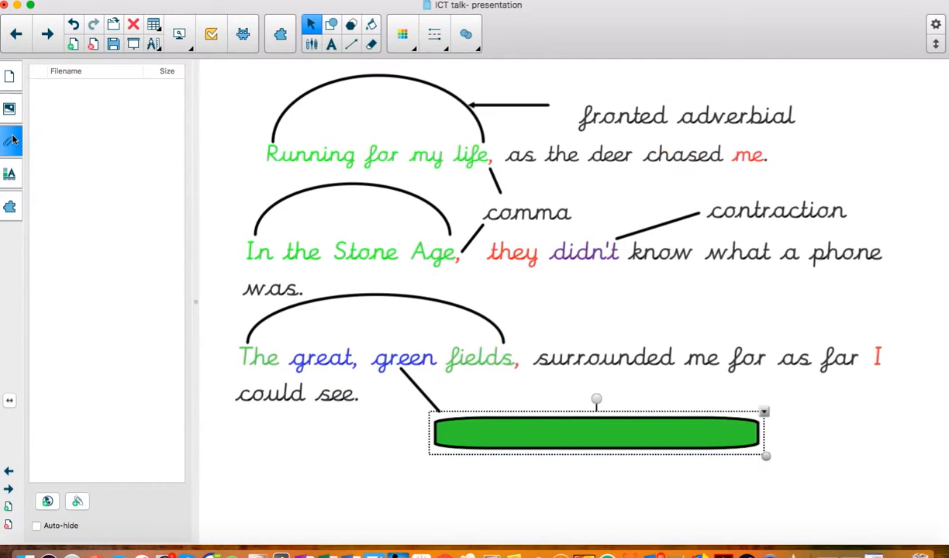
click(10, 174)
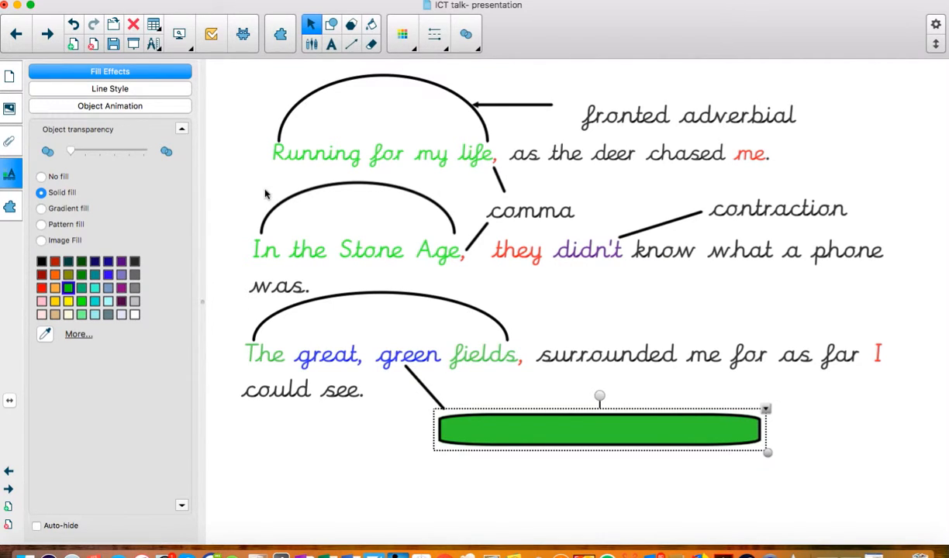
click(556, 382)
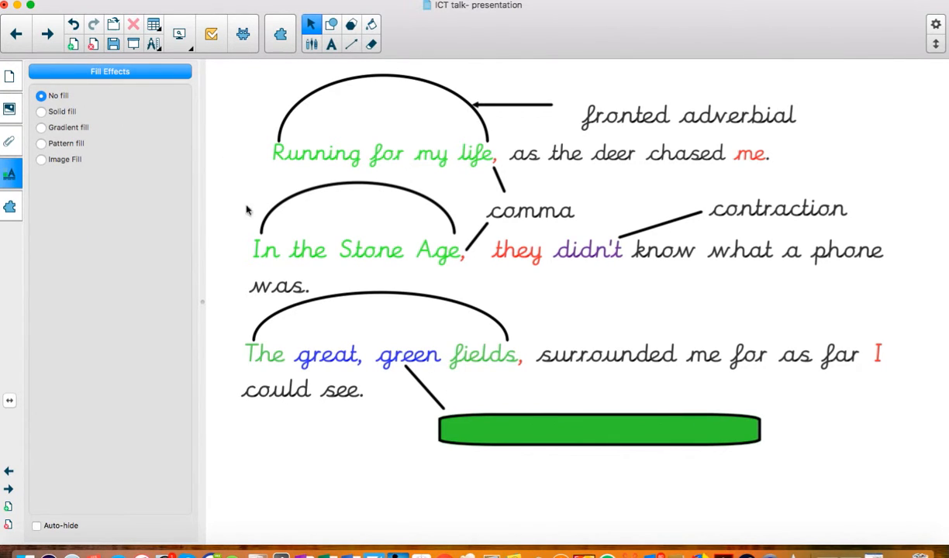
click(556, 429)
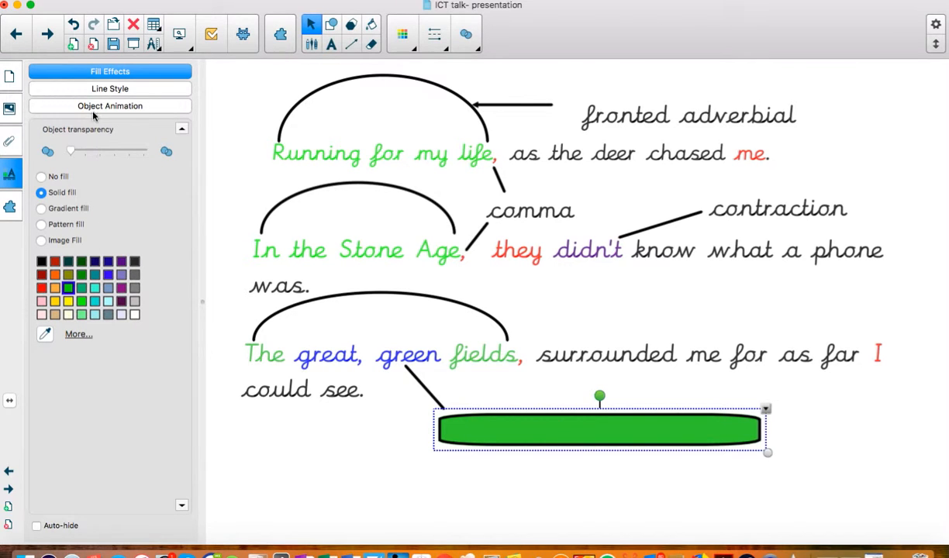
click(118, 106)
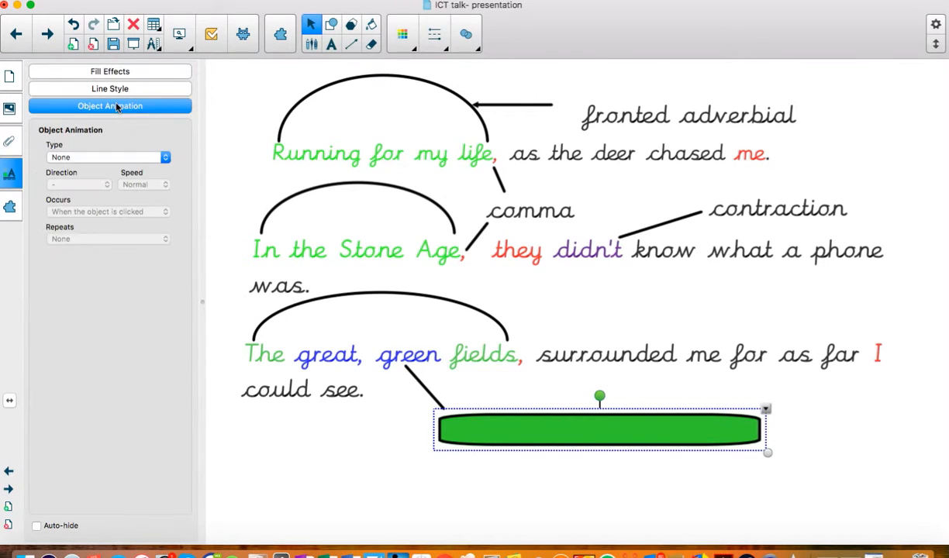
click(128, 160)
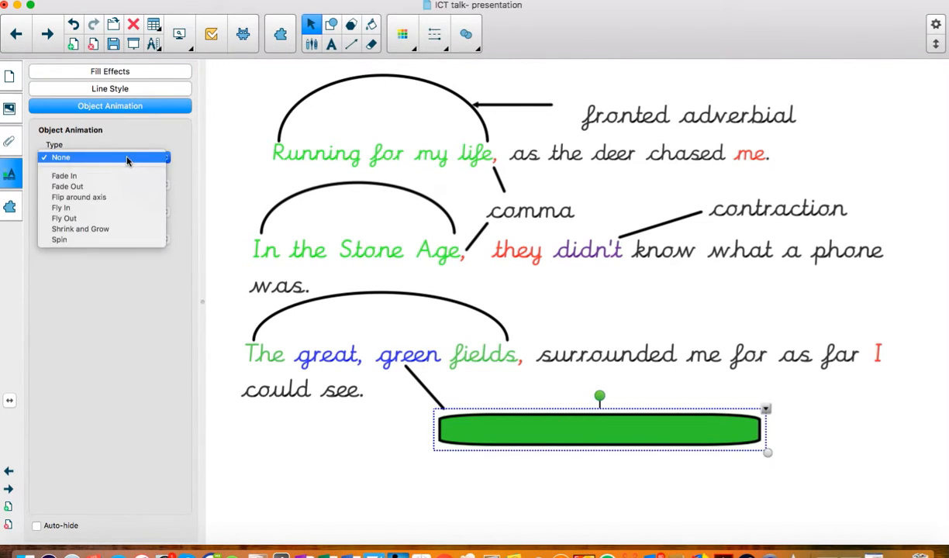
click(81, 189)
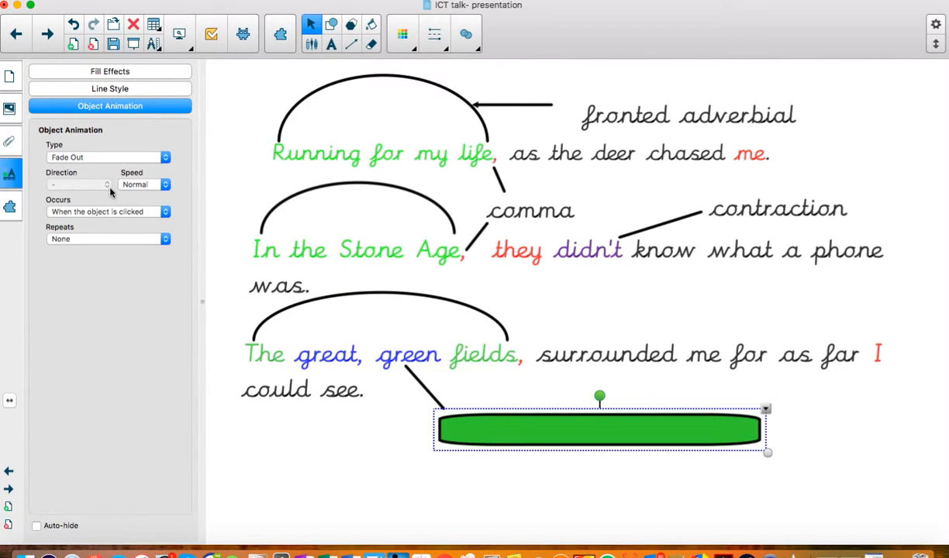
Step: Set the green box's animation to occur when the object is clicked, with no repeats
click(138, 212)
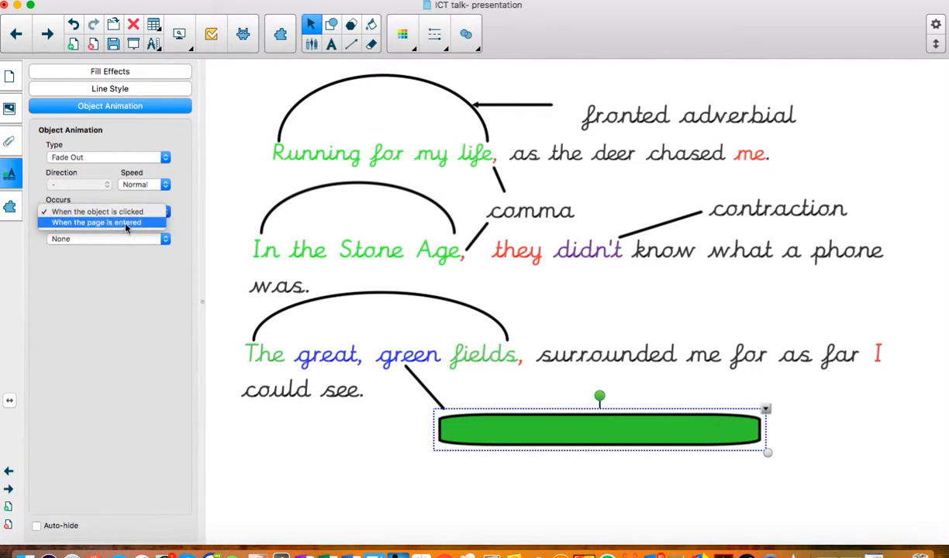
click(124, 212)
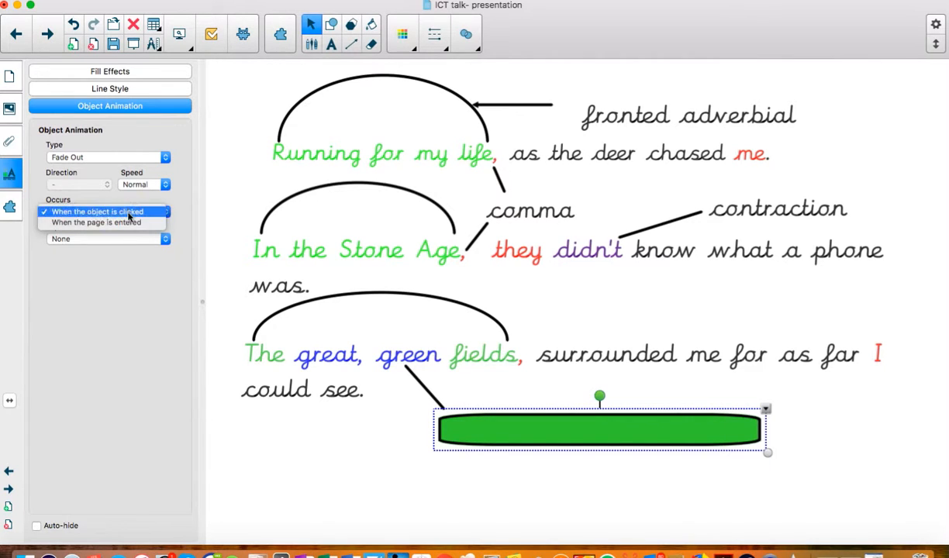
click(128, 239)
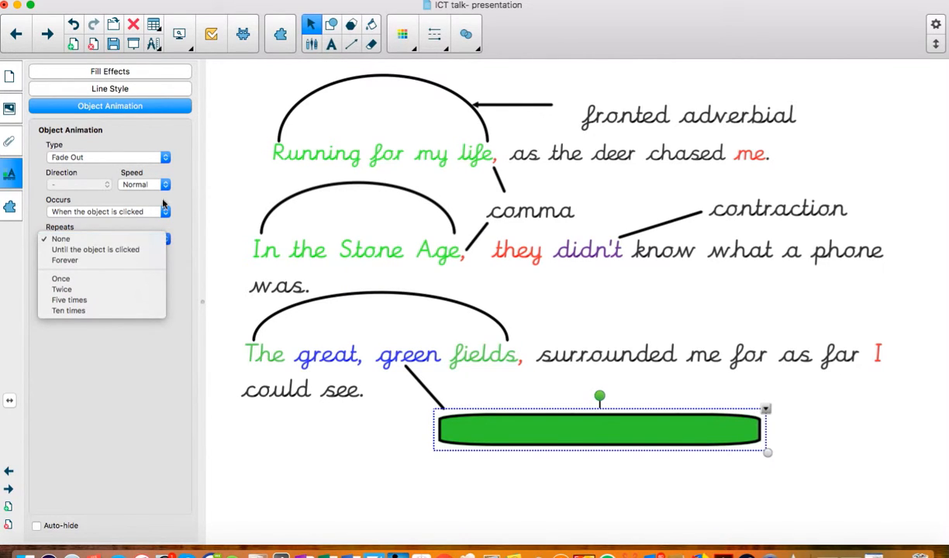
click(194, 176)
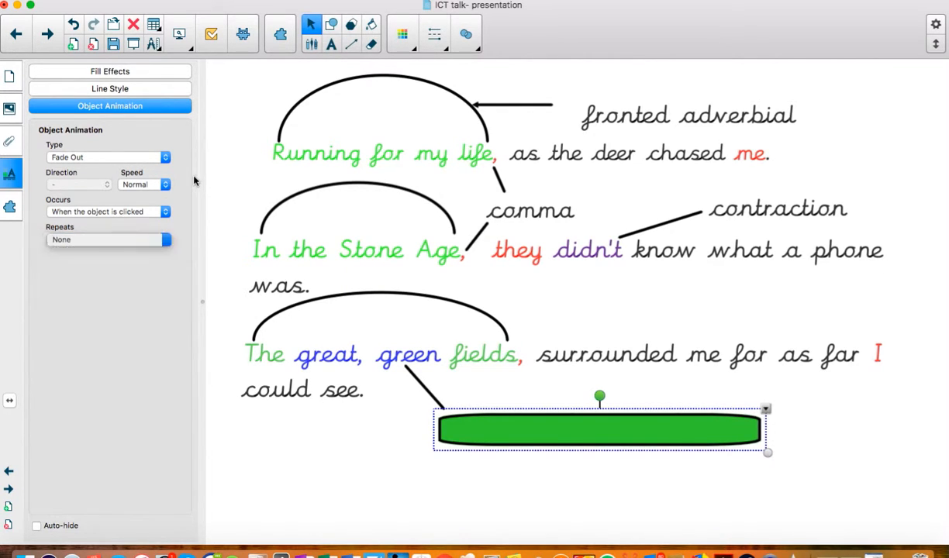
click(157, 212)
click(115, 213)
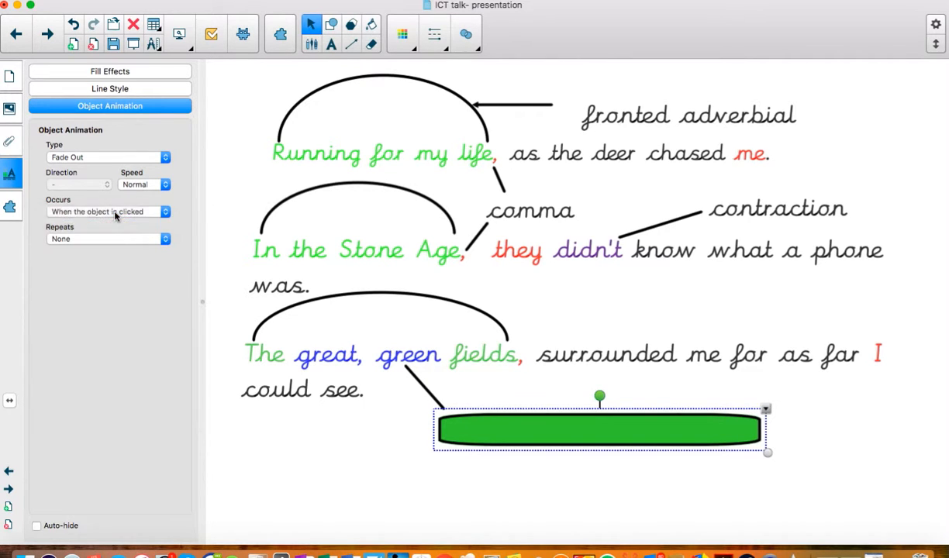
Step: Try the Fly Out animation type on the green box, then return it to Fade Out
click(129, 160)
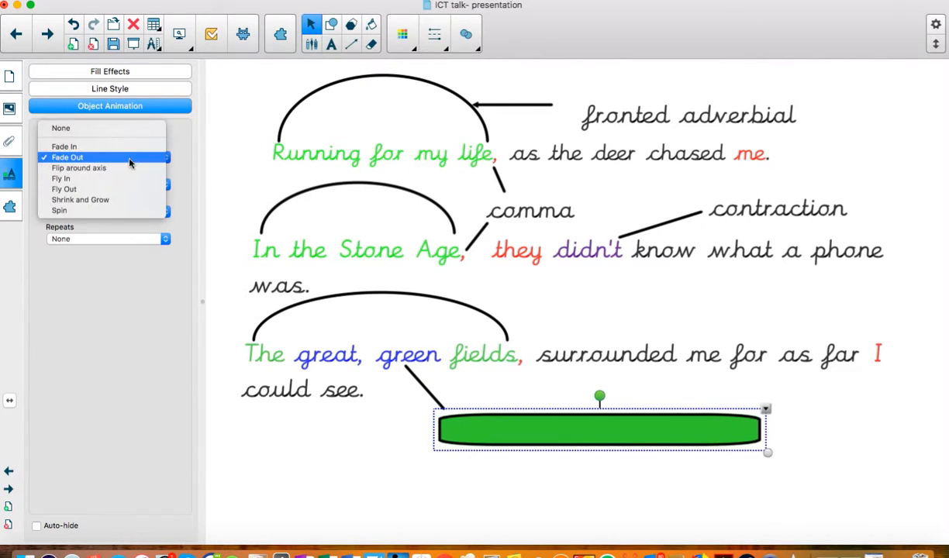
click(92, 191)
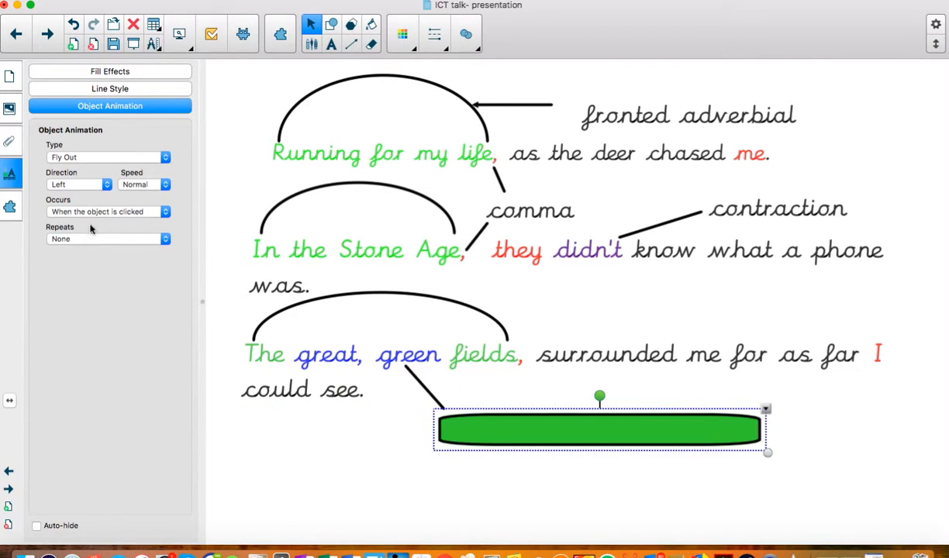
click(89, 212)
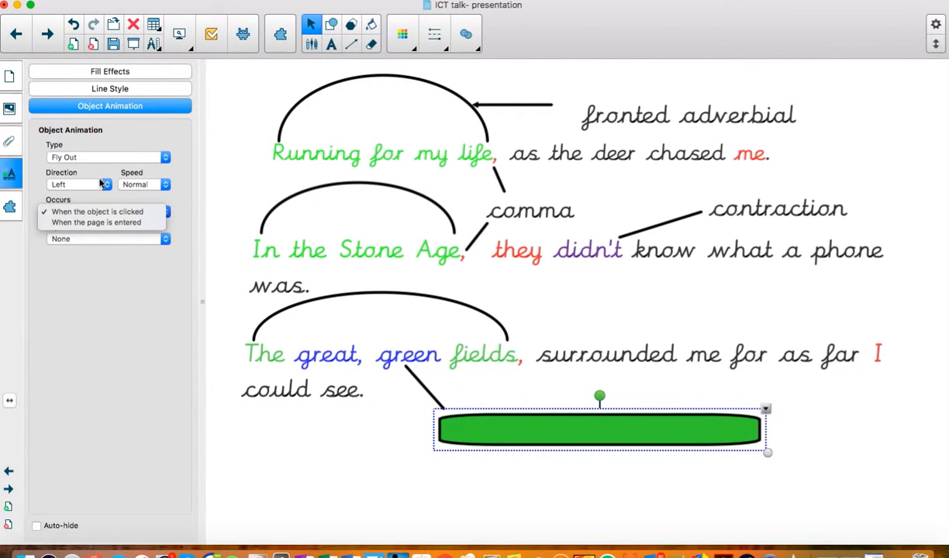
click(62, 157)
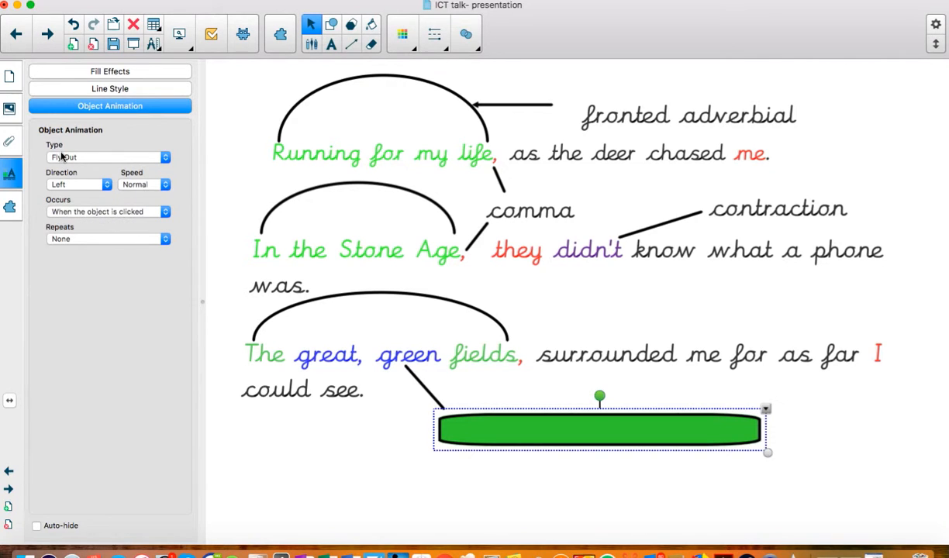
click(68, 157)
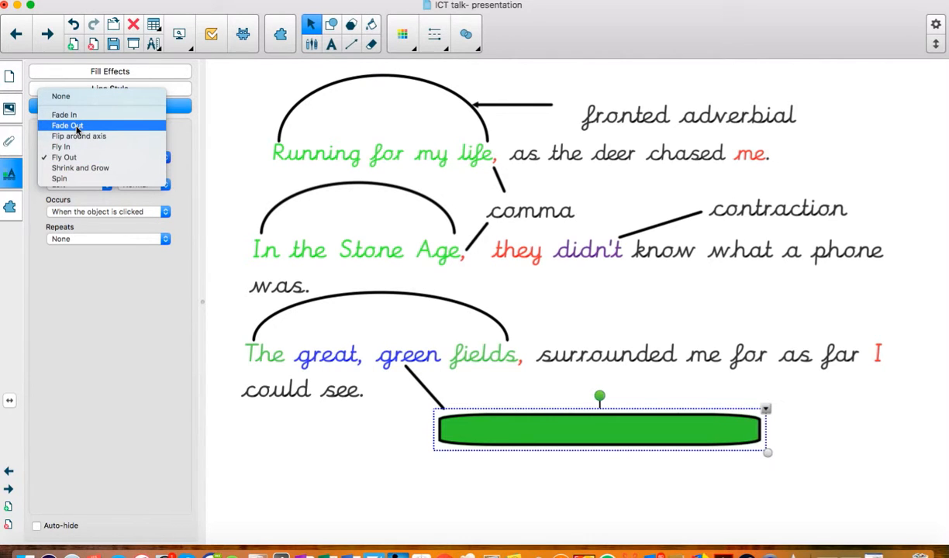
click(77, 126)
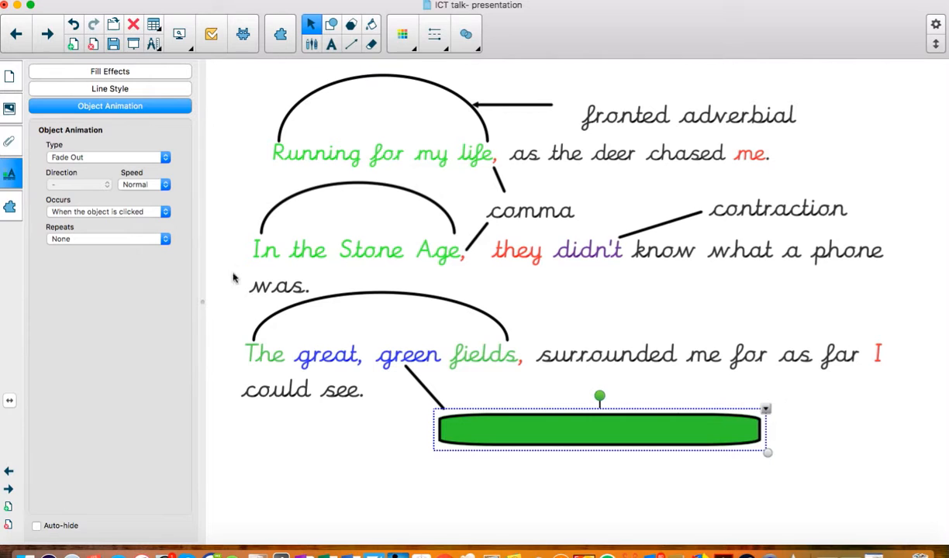
Step: Deselect the green box and test its fade-out to reveal the label underneath
click(211, 263)
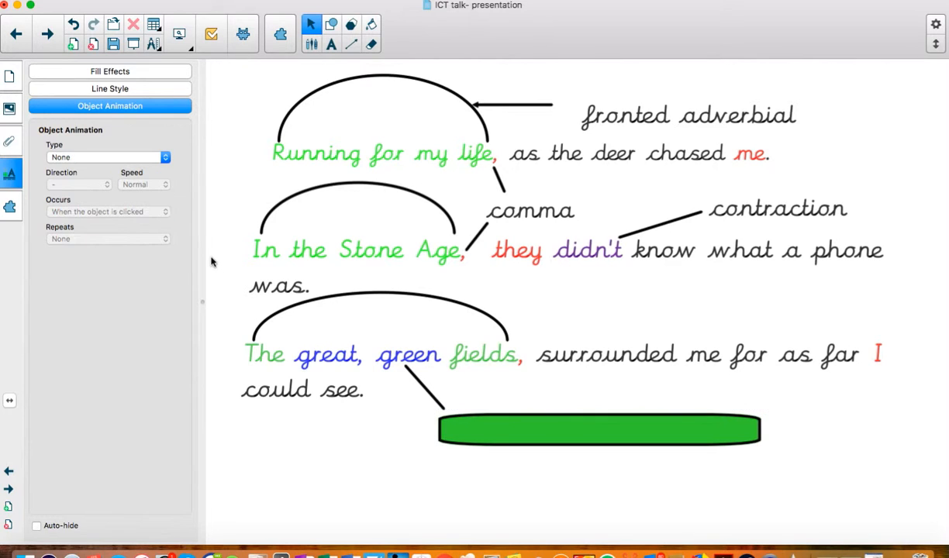
click(525, 429)
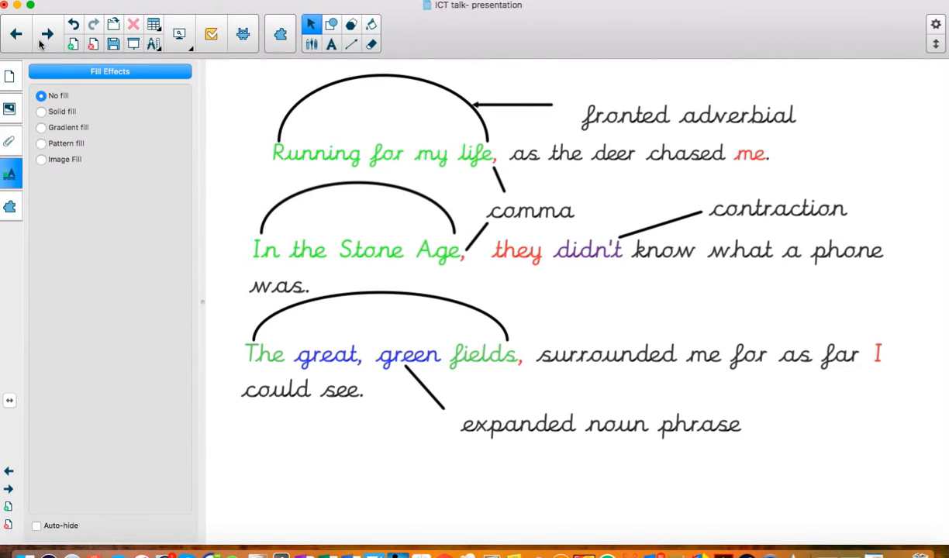
Step: Go to the next page with the H2O question and test the false and true answer boxes
click(40, 41)
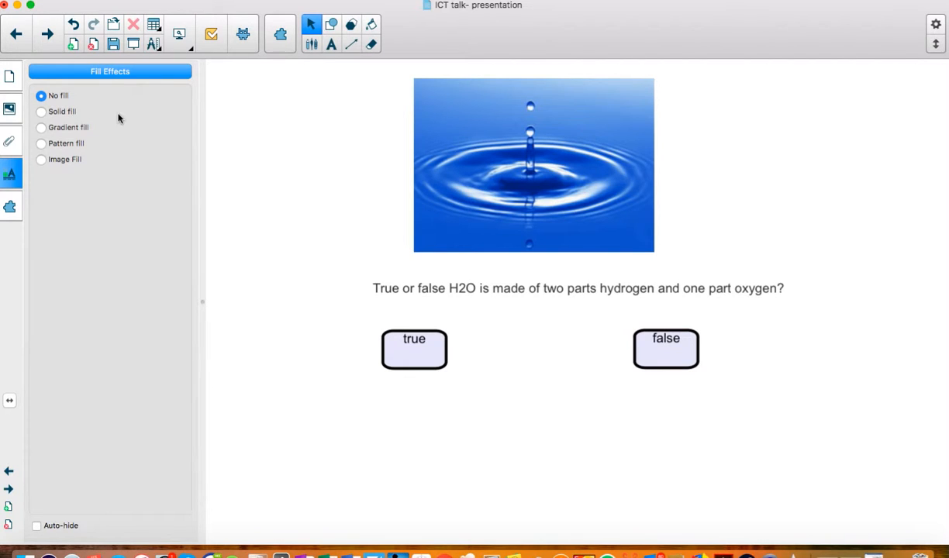
click(665, 351)
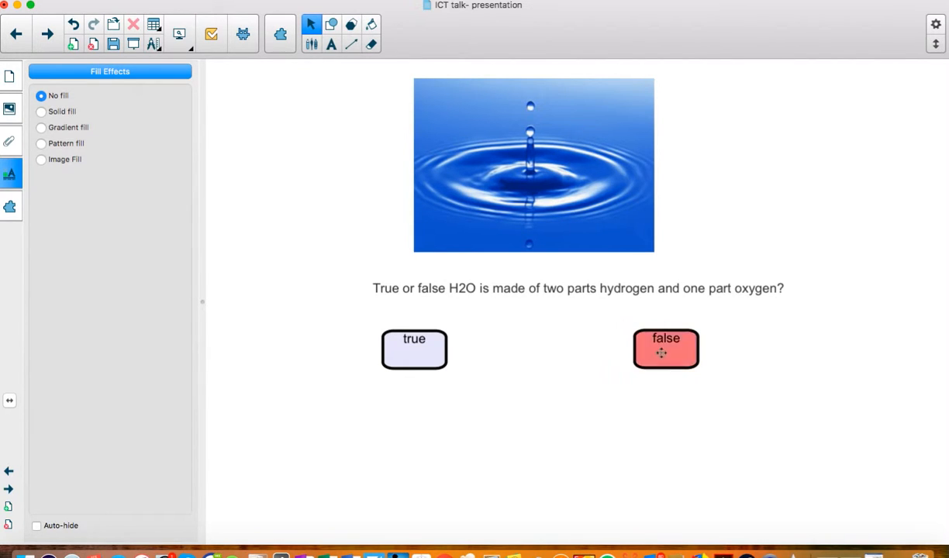
click(416, 355)
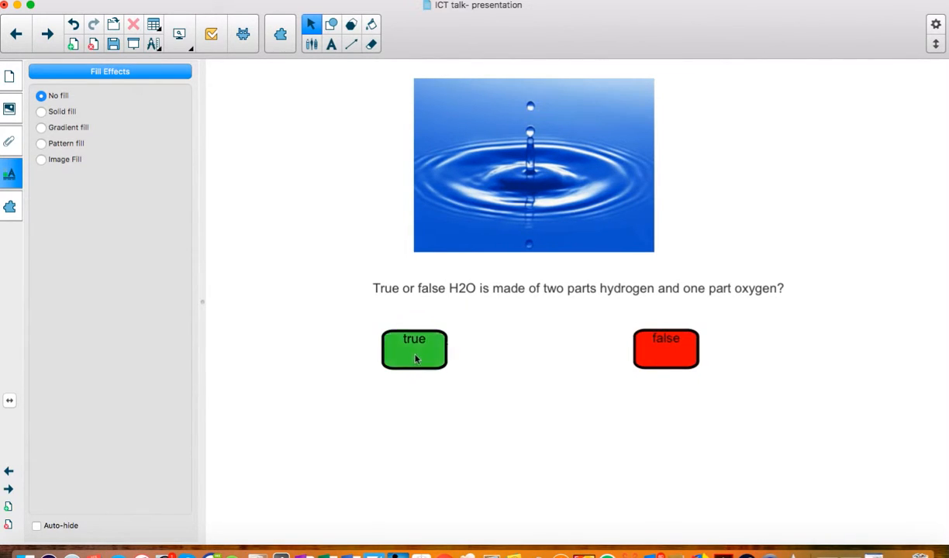
Step: Draw a small unfilled rounded rectangle below the true answer box and select it
click(351, 26)
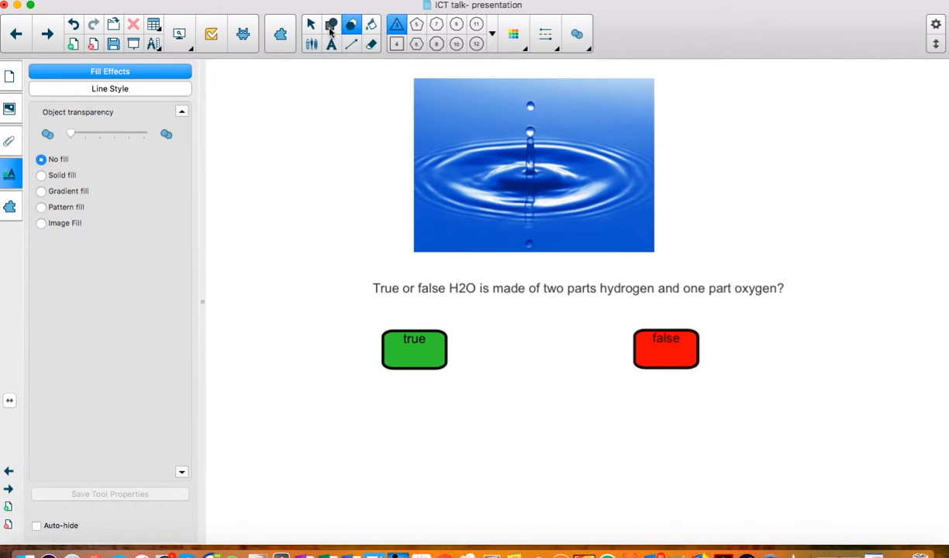
click(331, 30)
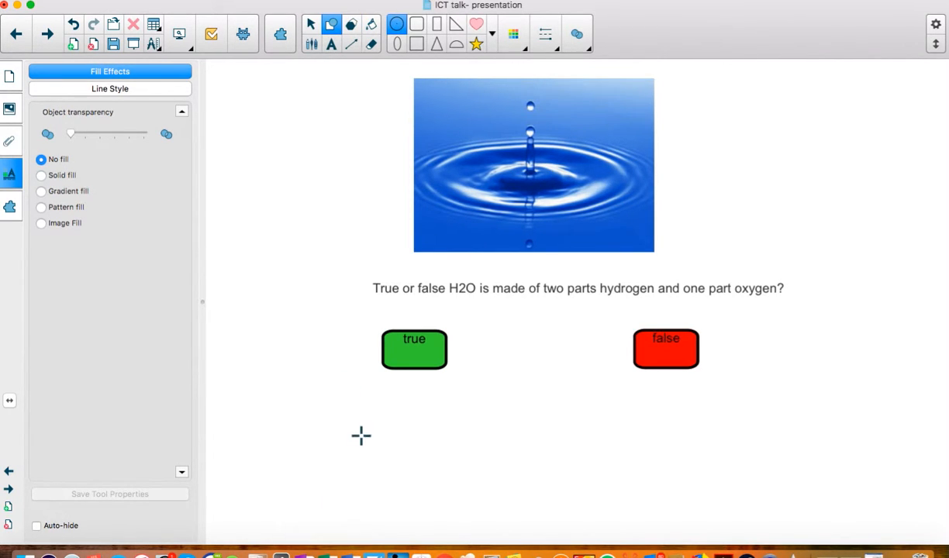
mouse_move(385, 407)
mouse_down()
mouse_move(417, 432)
mouse_move(397, 403)
mouse_up()
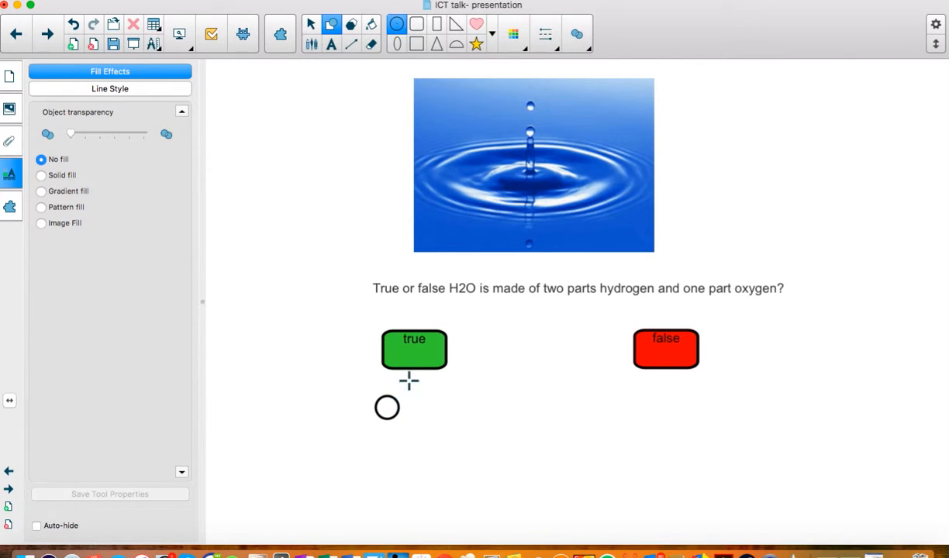
key(super+z)
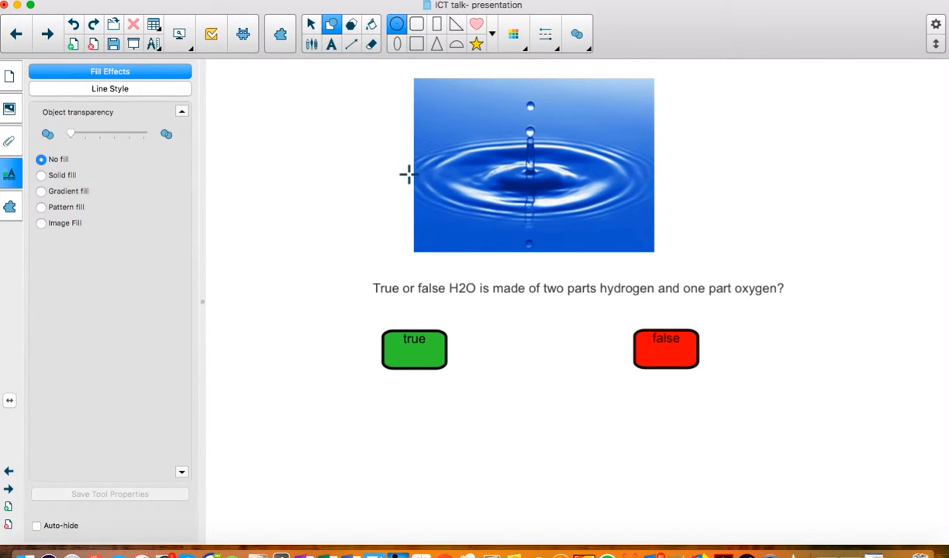
click(416, 24)
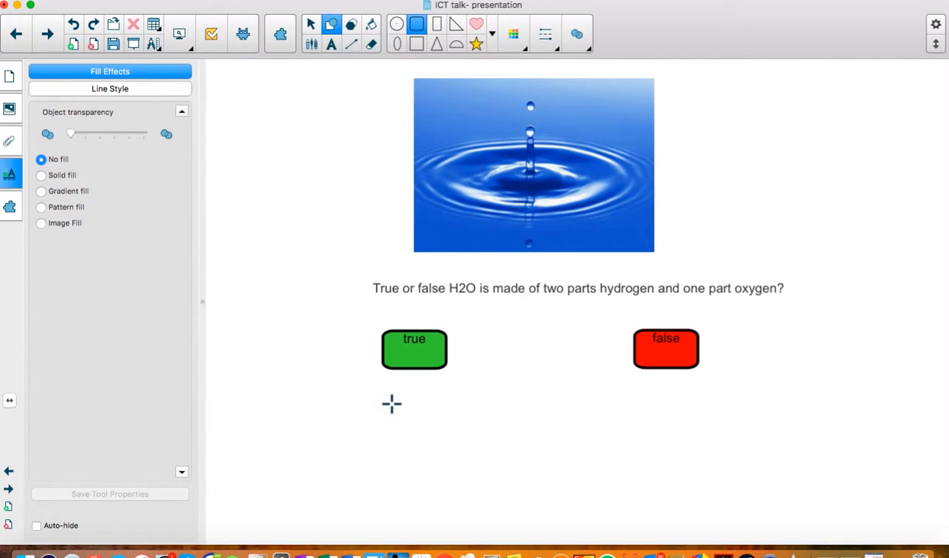
drag(398, 421, 457, 459)
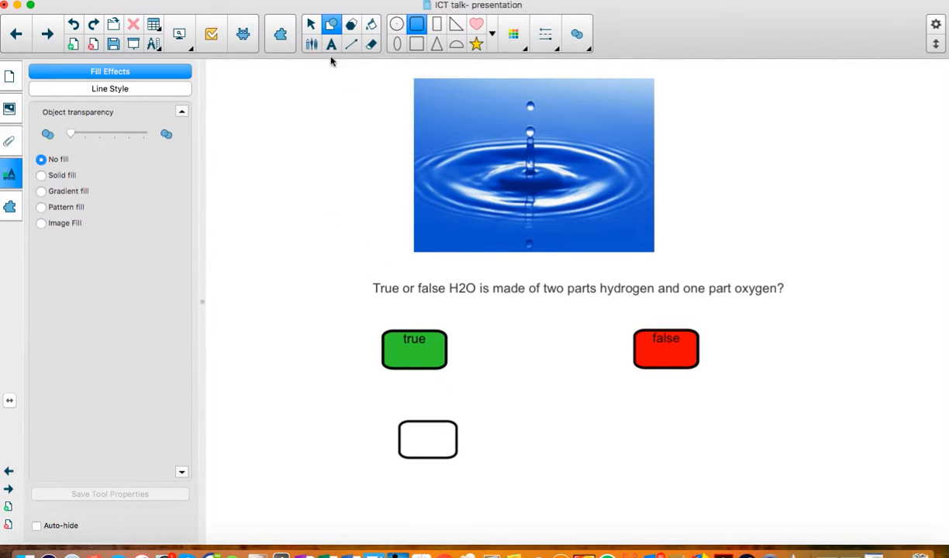
click(305, 28)
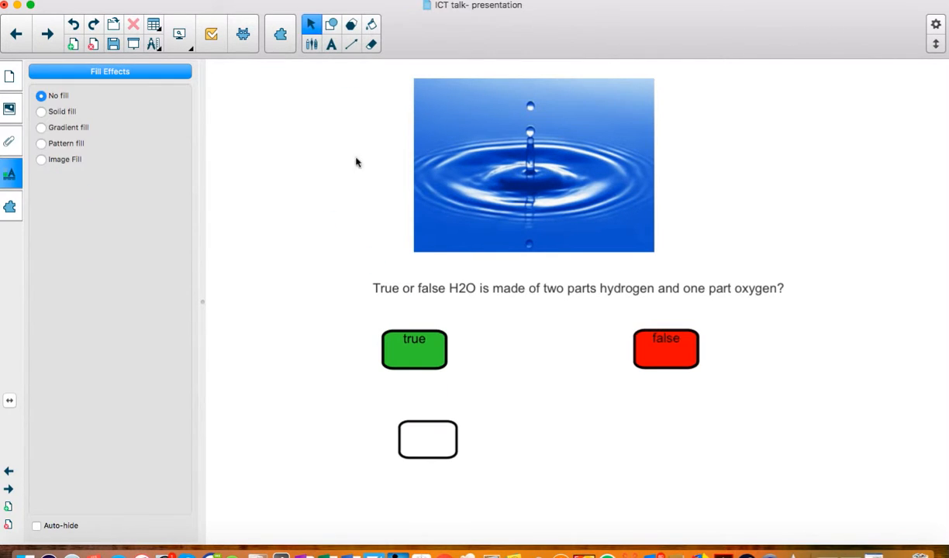
click(424, 424)
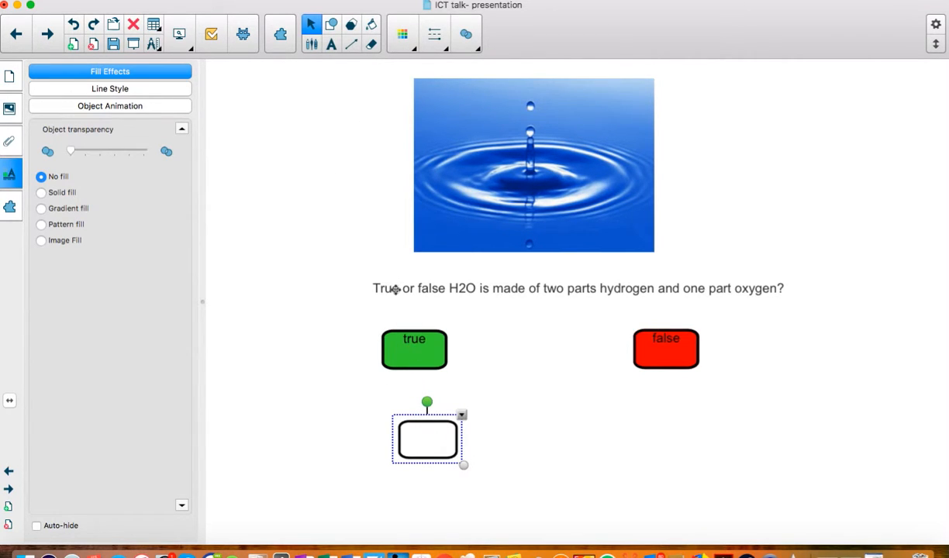
Step: Fill the small rounded rectangle below the true box with solid green, start text entry inside it and open its font size choices
click(403, 36)
click(286, 155)
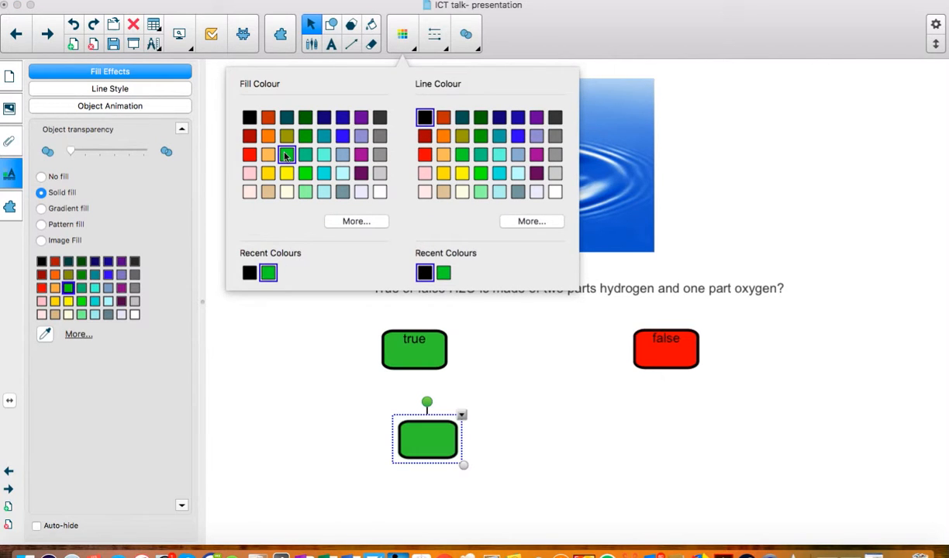
click(309, 344)
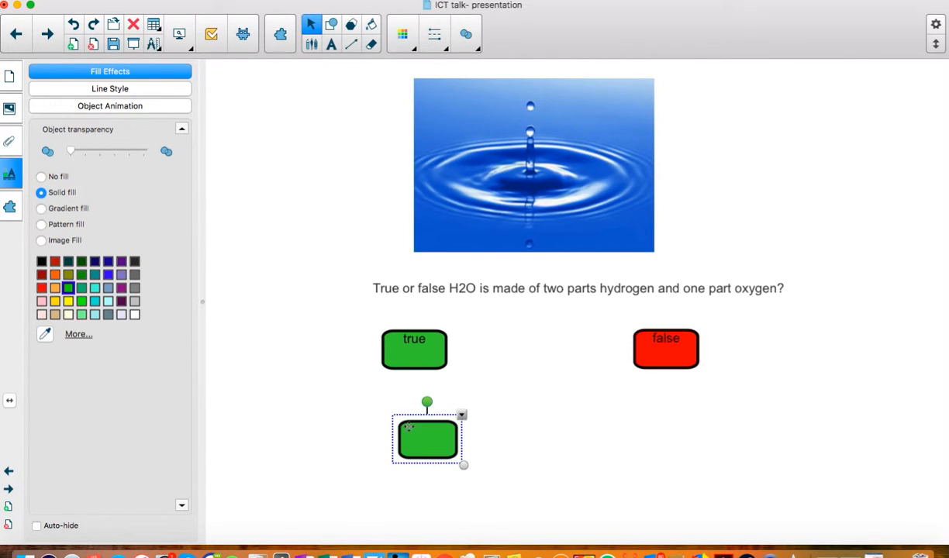
double_click(428, 445)
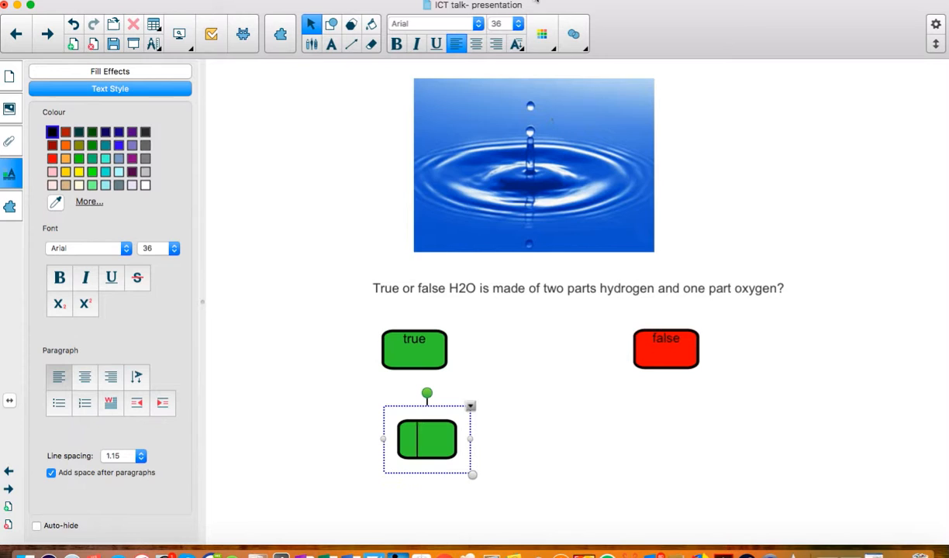
click(517, 24)
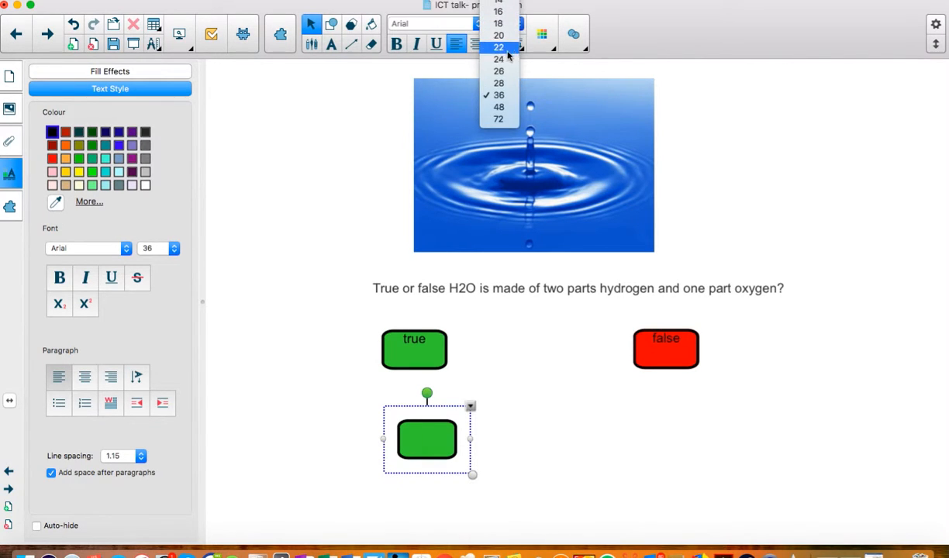
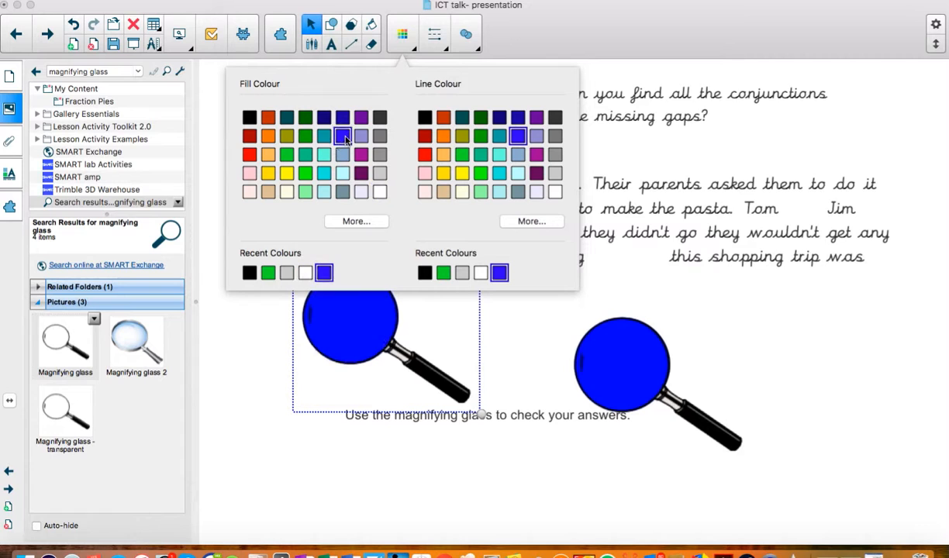
Step: Send the magnifying glass nearest the passage to the back and move it up over the passage text
click(403, 337)
mouse_move(348, 301)
mouse_down()
mouse_move(347, 221)
mouse_move(316, 181)
mouse_move(338, 181)
mouse_move(346, 296)
mouse_up()
right_click(348, 296)
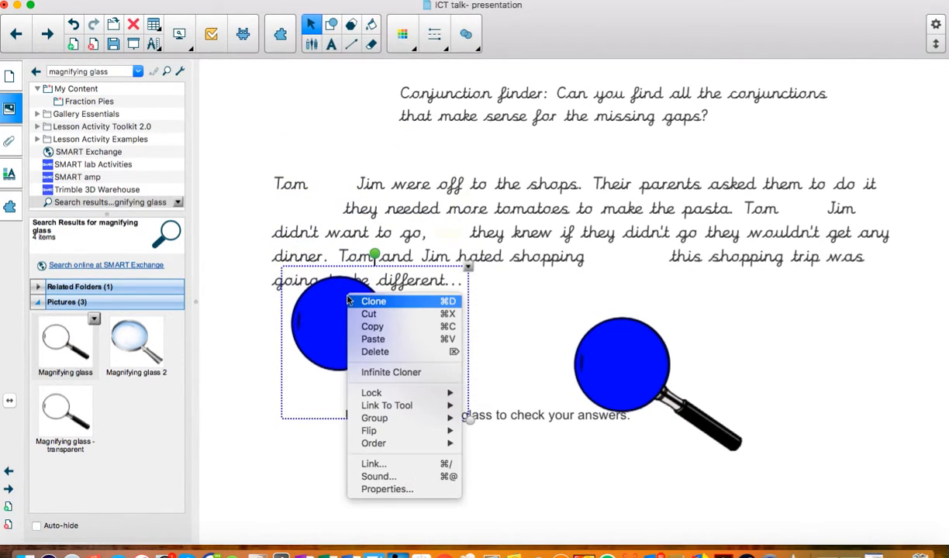
mouse_move(375, 447)
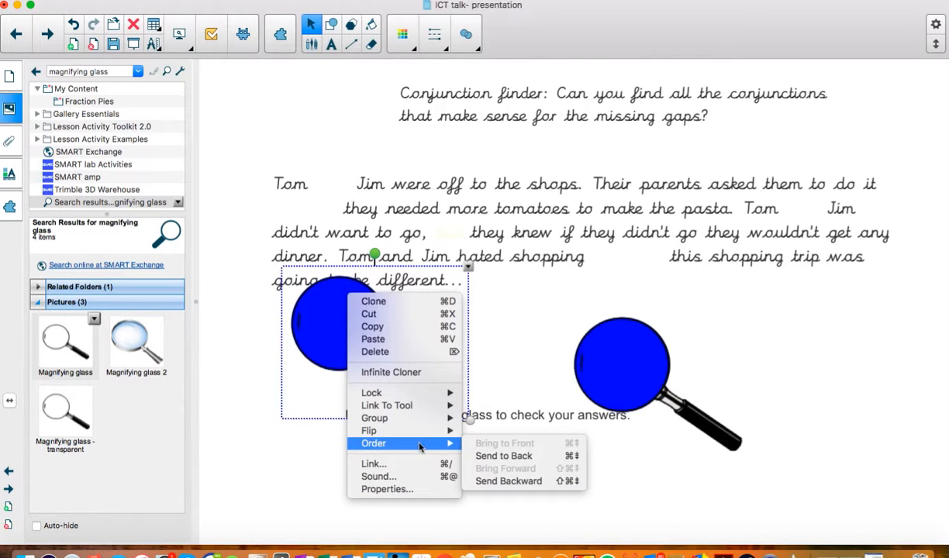
click(492, 458)
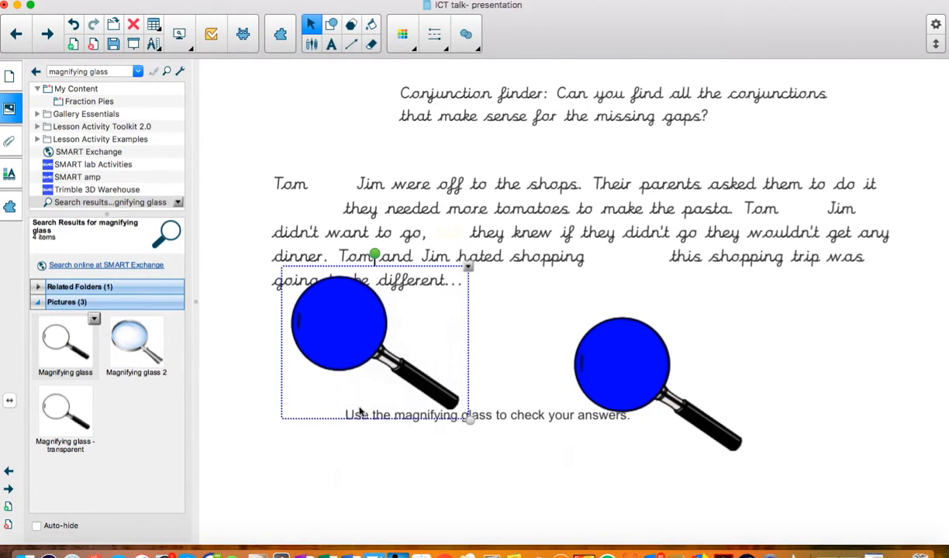
drag(353, 370, 422, 285)
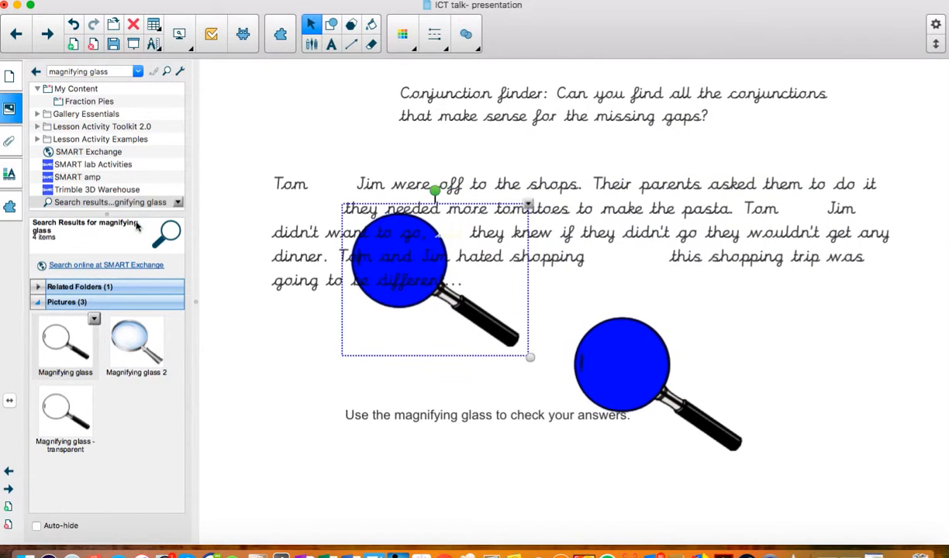
Step: Show the page thumbnails and delete the magnifying glass that overlaps the passage text
click(9, 77)
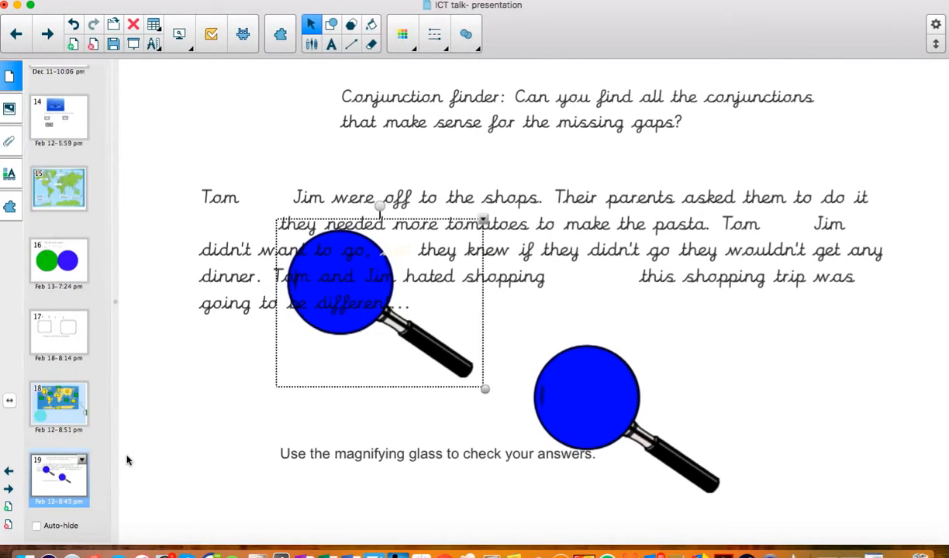
click(312, 313)
key(Delete)
key(ctrl+z)
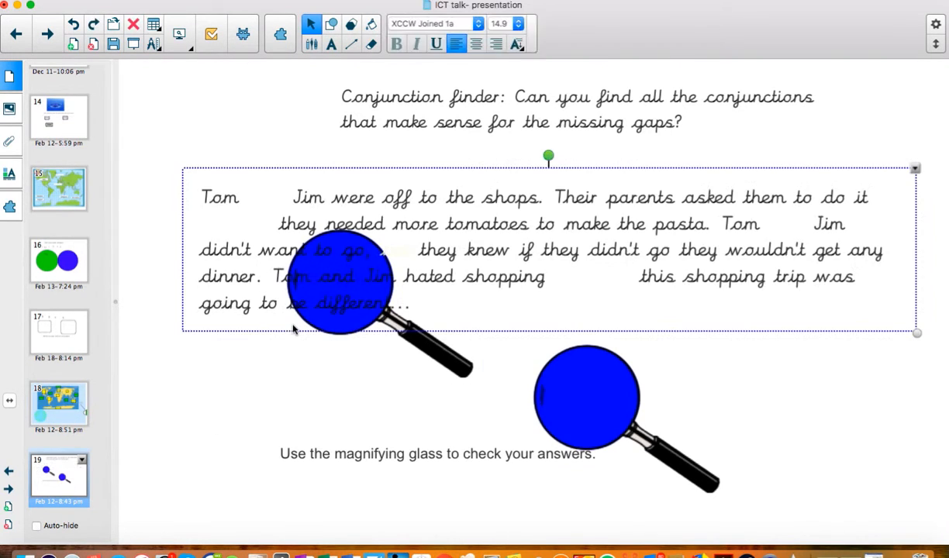
click(440, 361)
key(Delete)
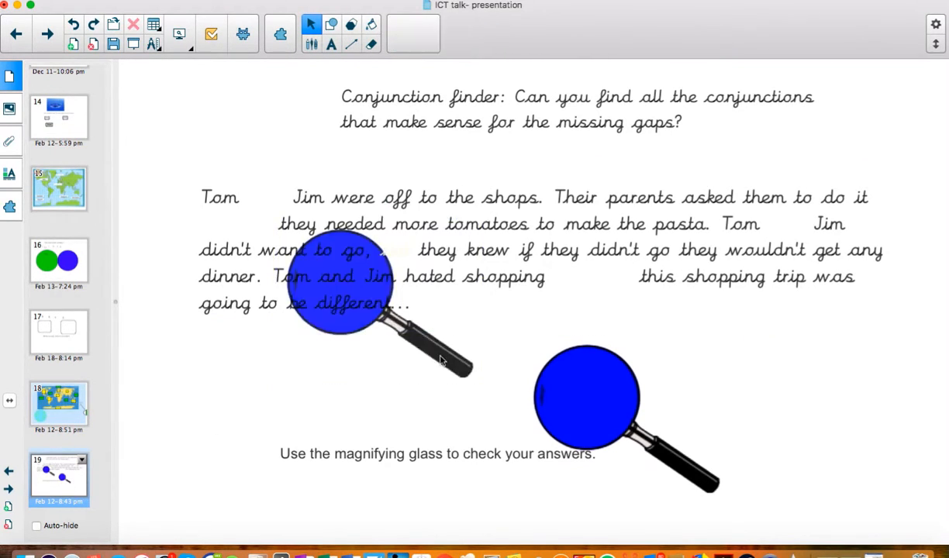
Step: Go to the next page with the number tiles and move the orange multiplication block slightly to the right
click(10, 488)
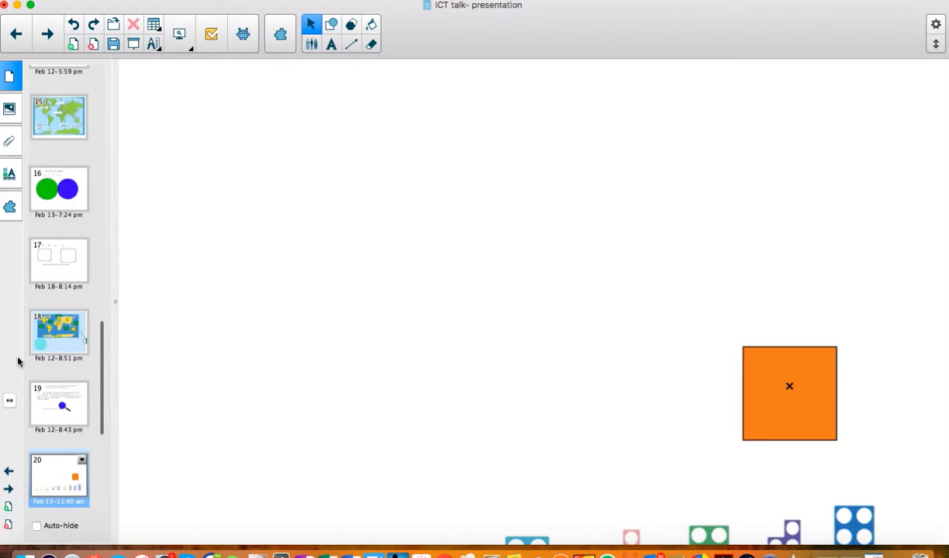
scroll(312, 344, down, 5)
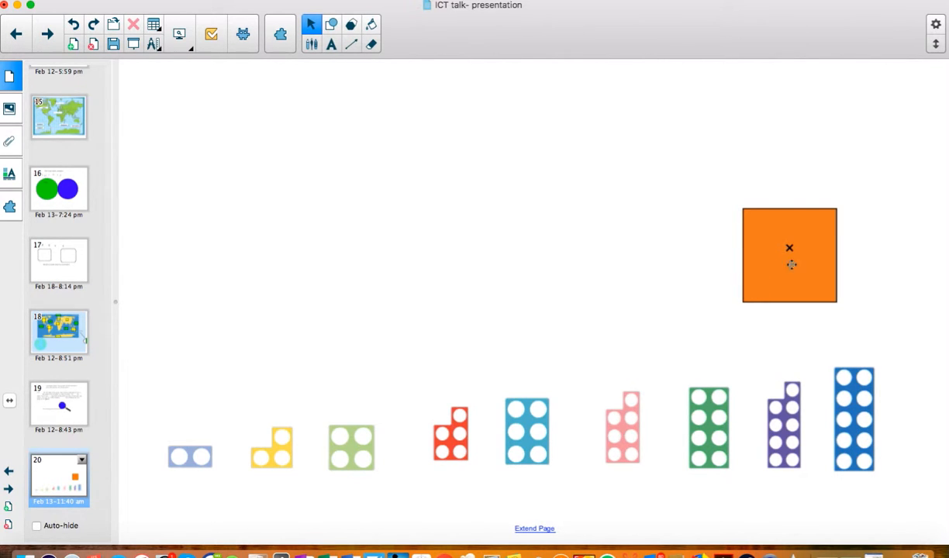
mouse_move(789, 262)
mouse_down()
mouse_move(797, 243)
mouse_move(806, 267)
mouse_up()
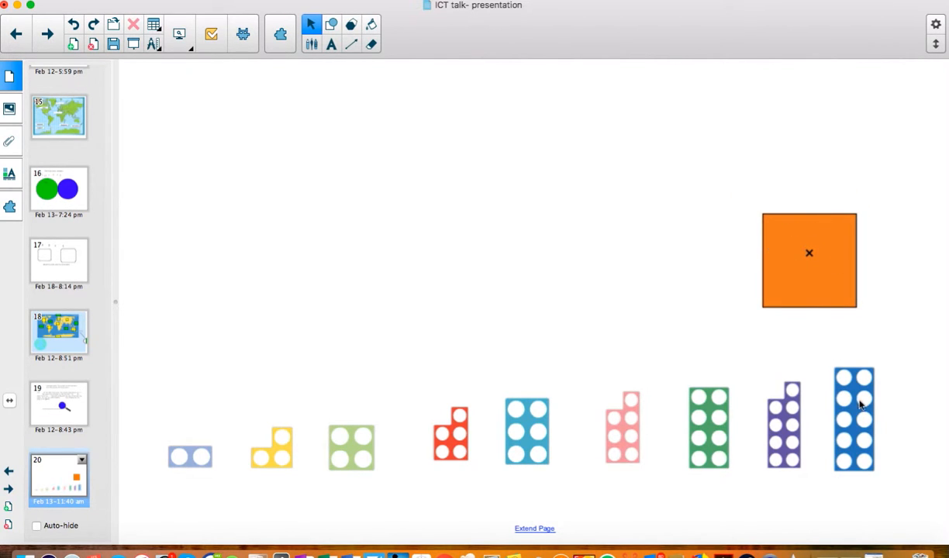
Step: Turn off the Infinite Cloner on the blue ten-hole tile and enable it again
click(850, 376)
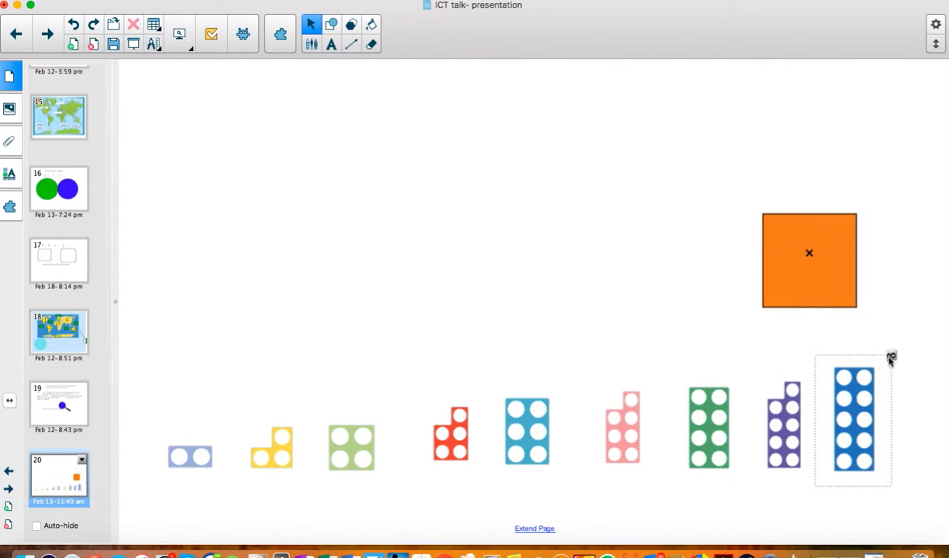
click(891, 357)
click(841, 351)
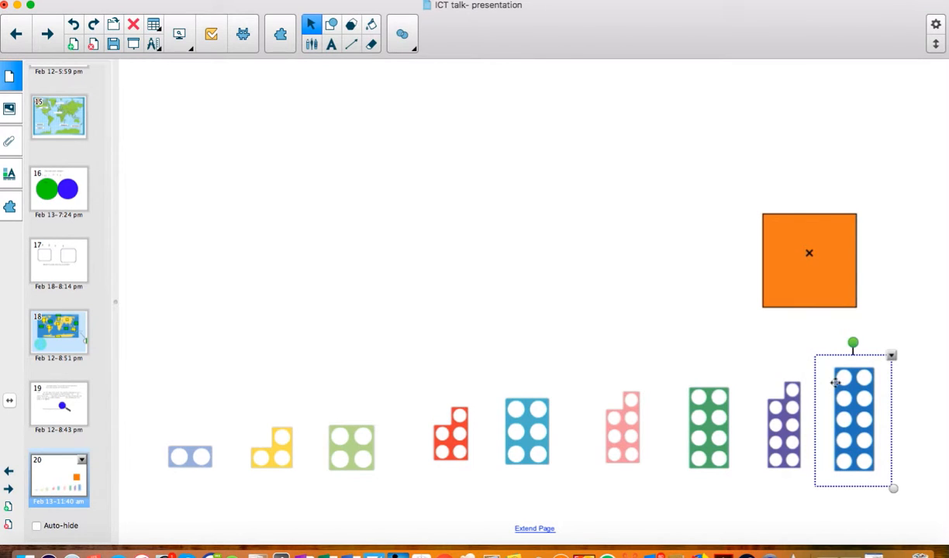
click(892, 357)
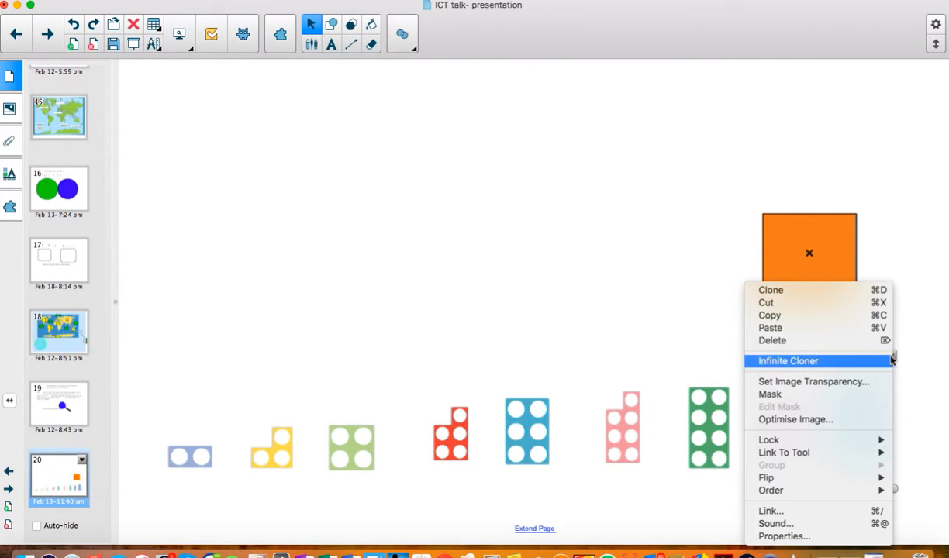
click(827, 362)
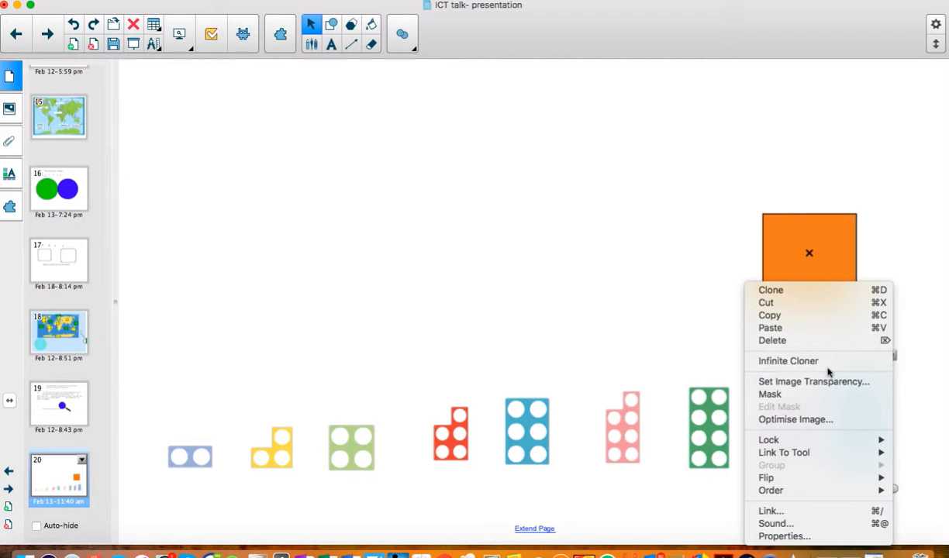
Step: Test the infinite cloner by placing two copies of the blue ten-hole tile above the row, and delete both copies
drag(859, 400, 581, 234)
drag(847, 409, 629, 227)
click(632, 232)
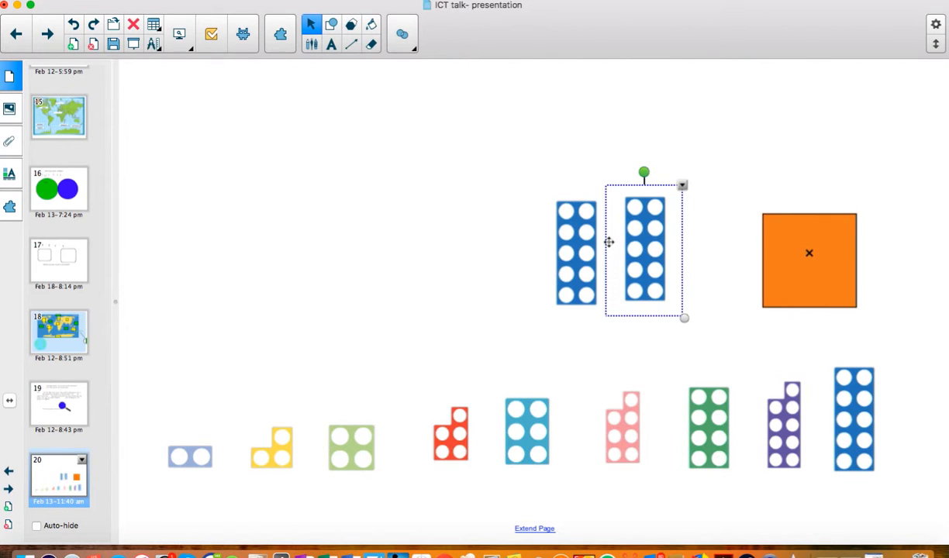
super+click(583, 237)
key(Delete)
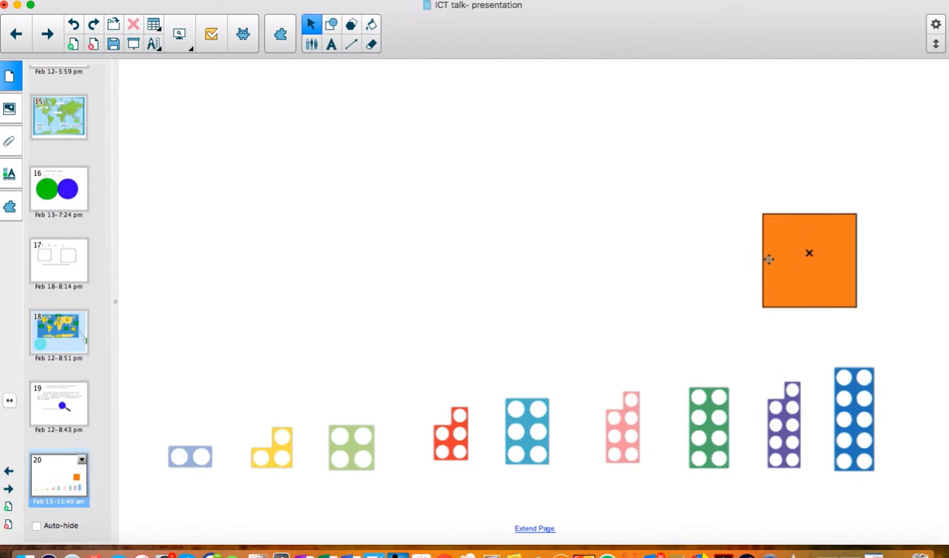
Step: Select the orange multiplication block and open the SMART Blocks add-on
click(796, 229)
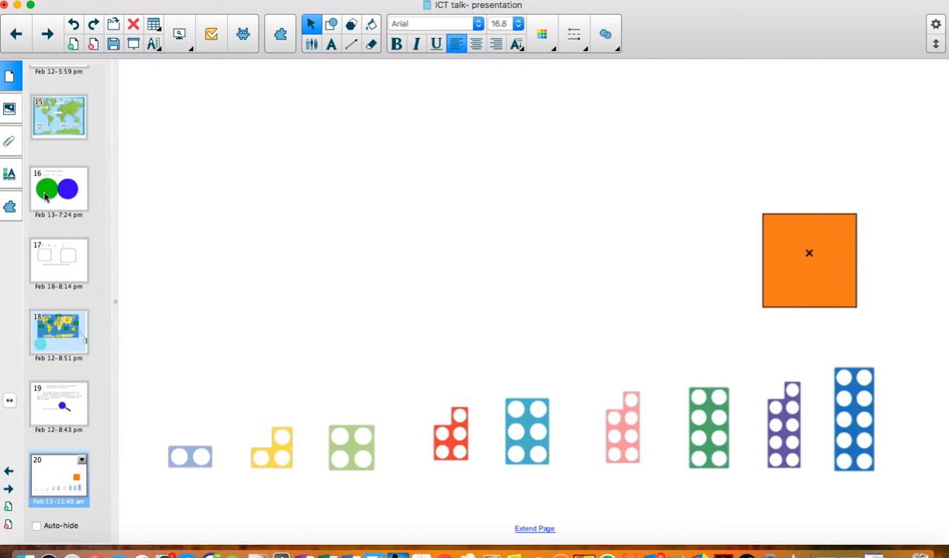
click(10, 207)
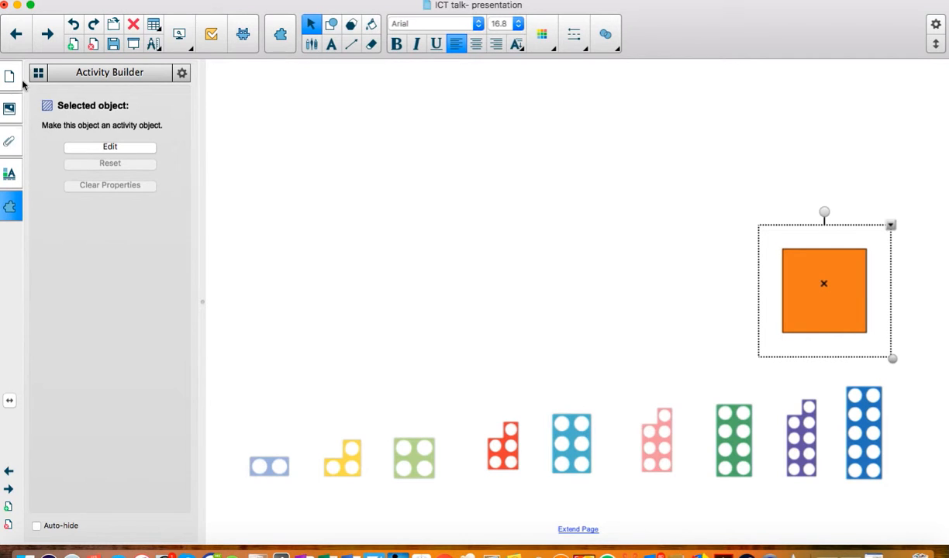
click(37, 76)
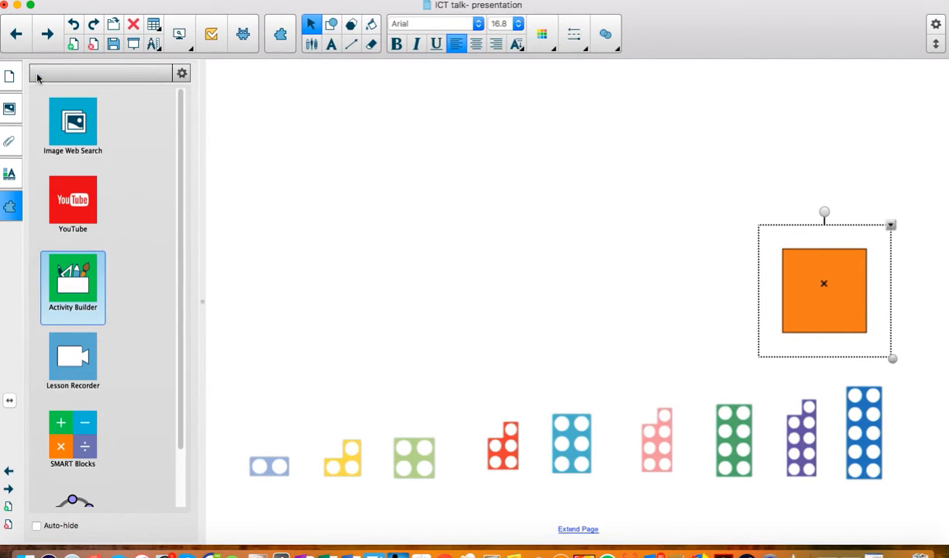
click(75, 208)
click(102, 144)
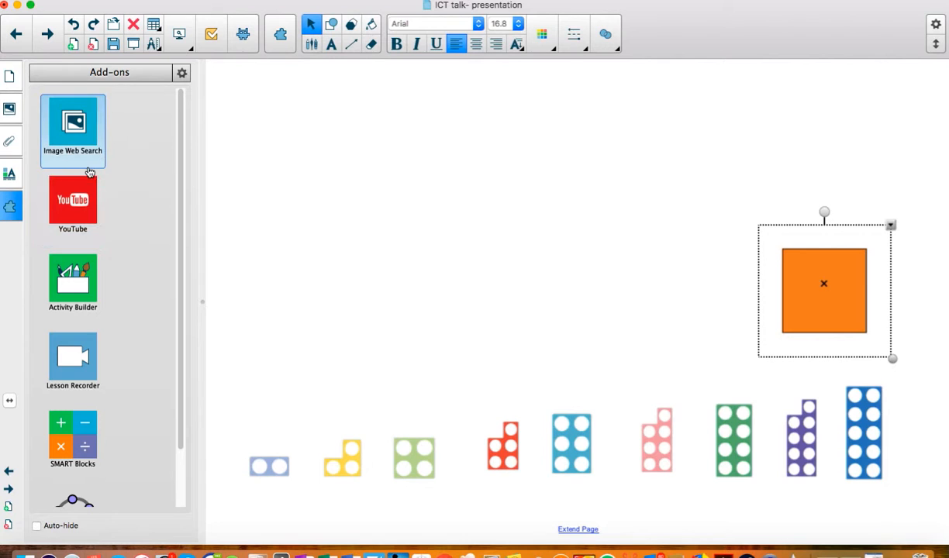
click(77, 187)
scroll(80, 192, down, 1)
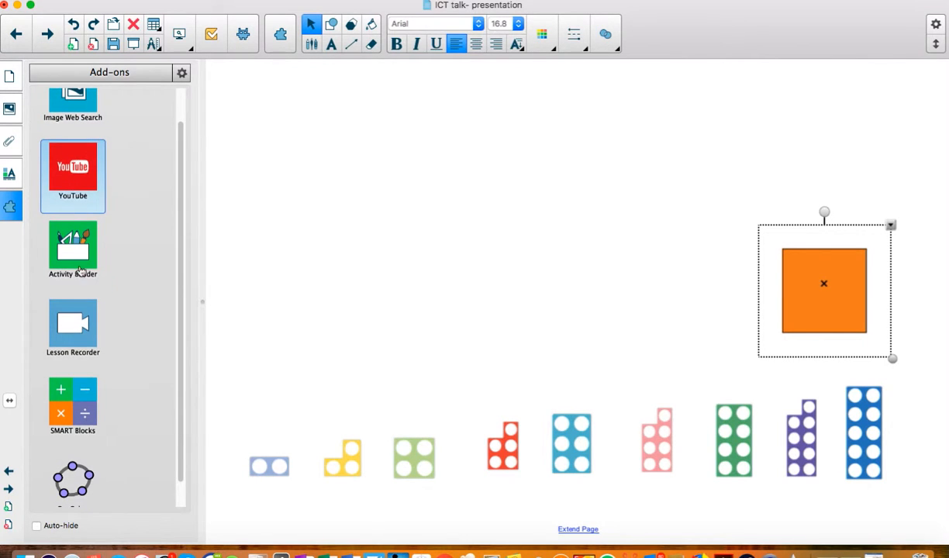
double_click(75, 395)
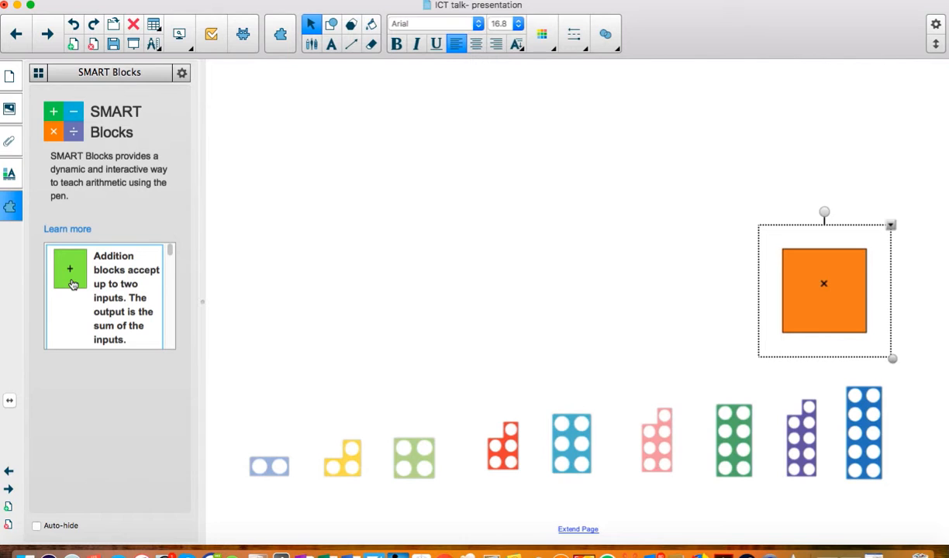
Step: Look through the SMART Blocks list and read the description of each block type down to the Unknown block
scroll(72, 285, down, 5)
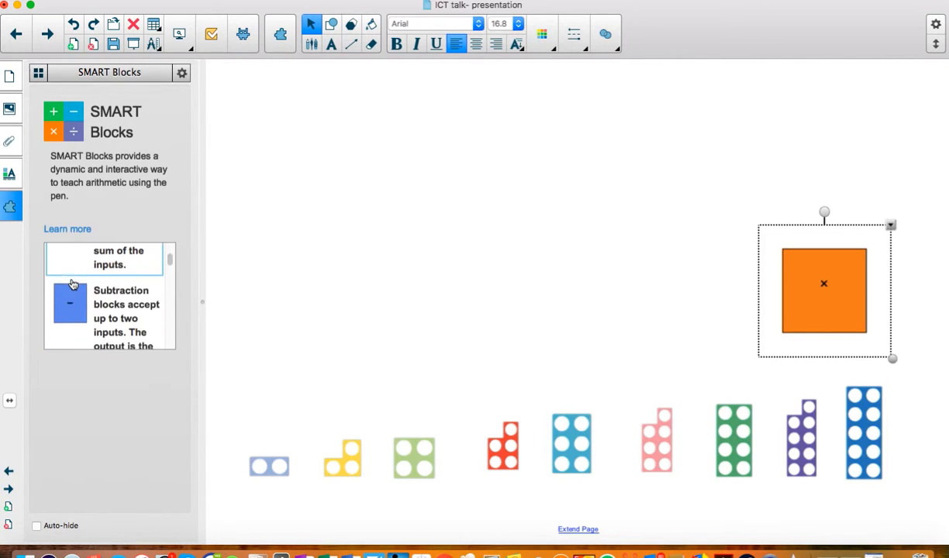
scroll(72, 284, down, 6)
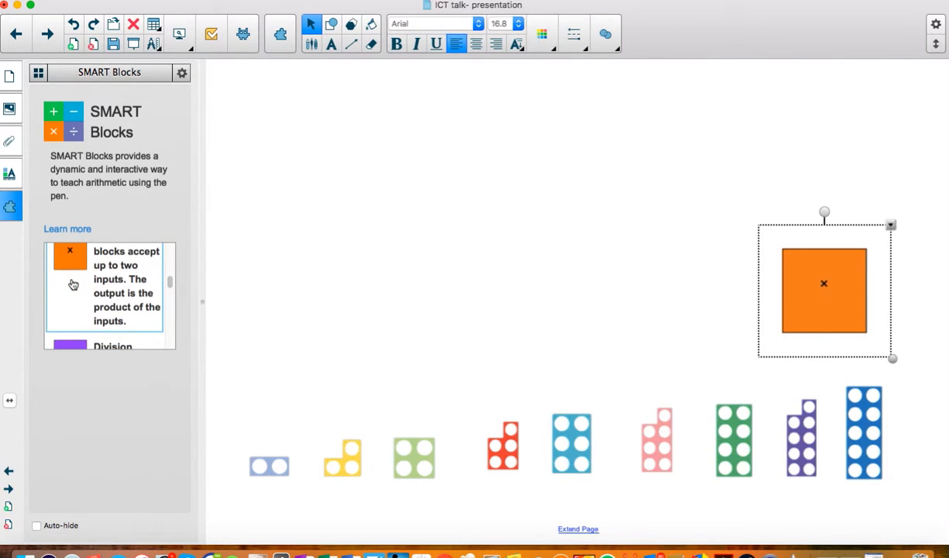
scroll(72, 284, down, 6)
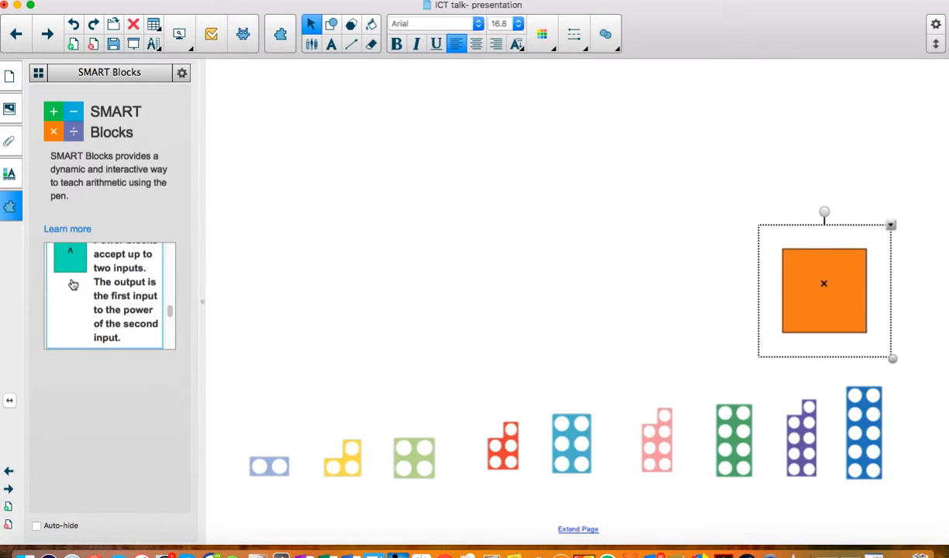
scroll(72, 284, up, 1)
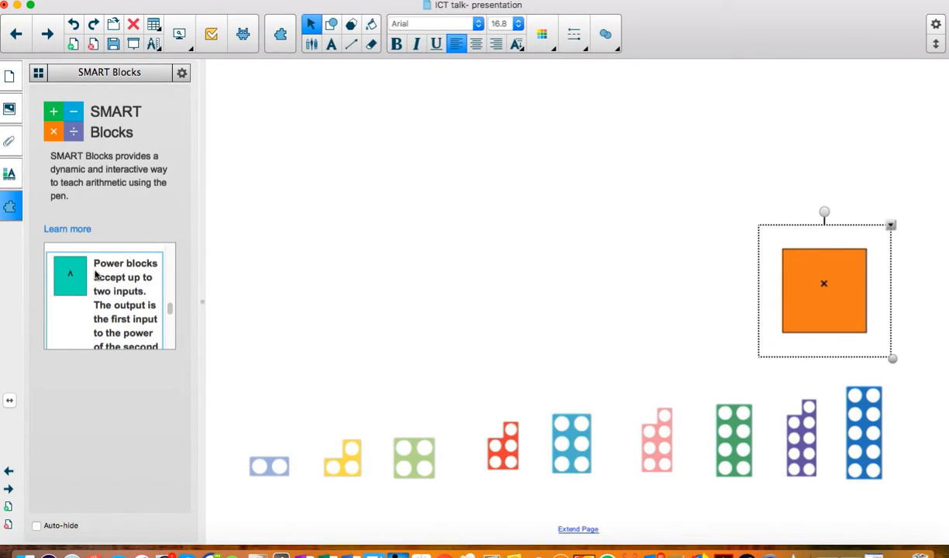
scroll(92, 291, down, 1)
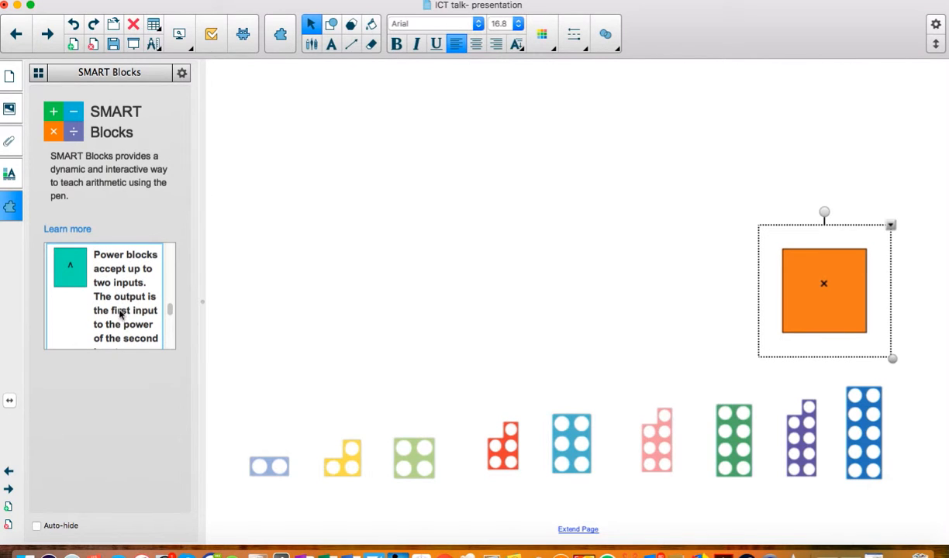
scroll(111, 310, down, 4)
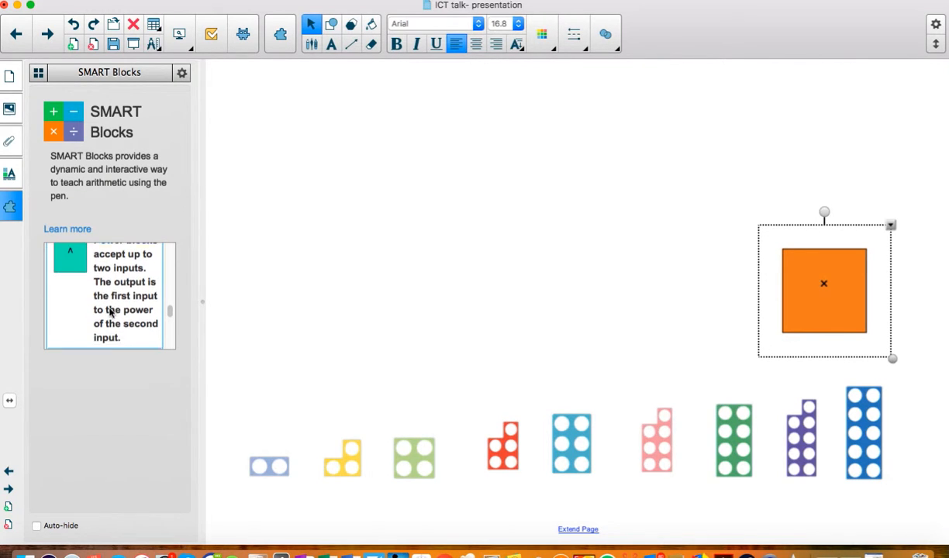
scroll(110, 311, down, 4)
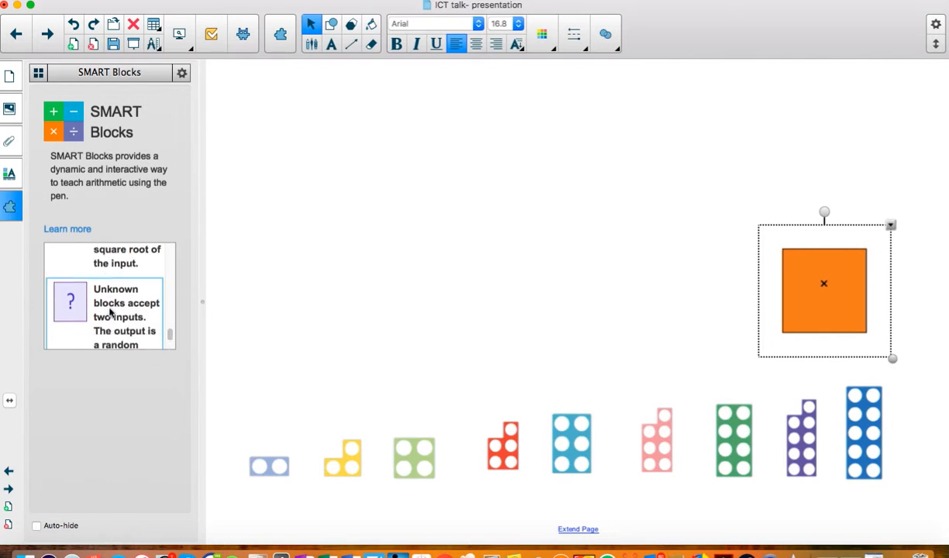
scroll(101, 292, down, 2)
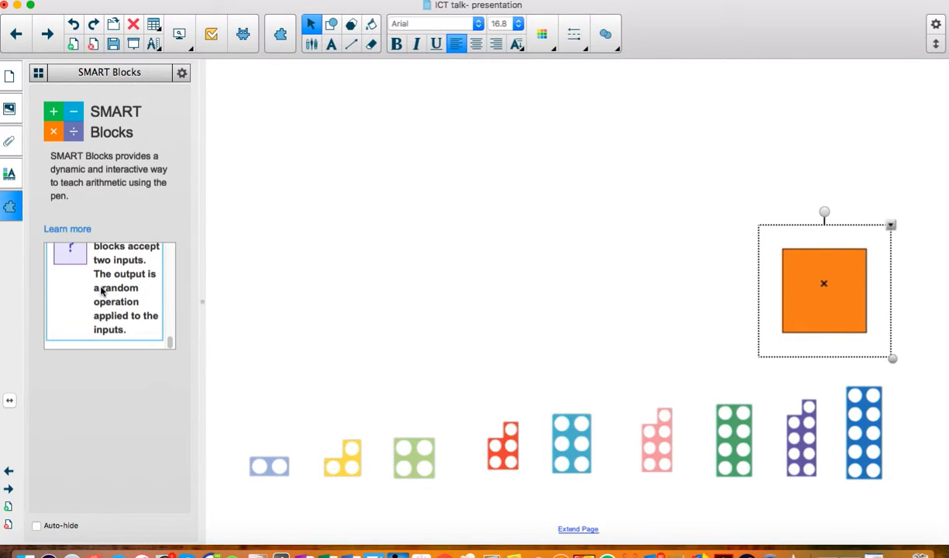
Step: Add an Addition block from the SMART Blocks list above the number tiles and enlarge it slightly
scroll(101, 292, up, 3)
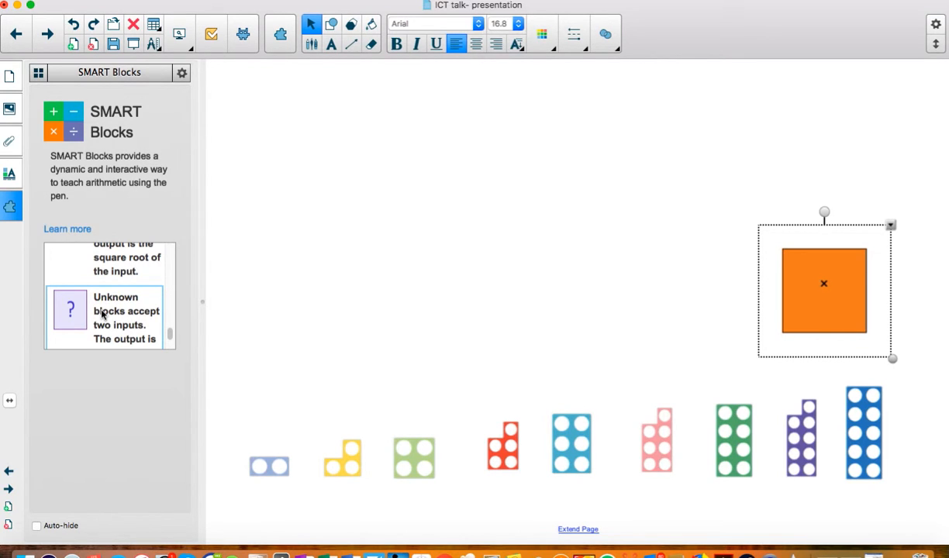
scroll(102, 313, up, 6)
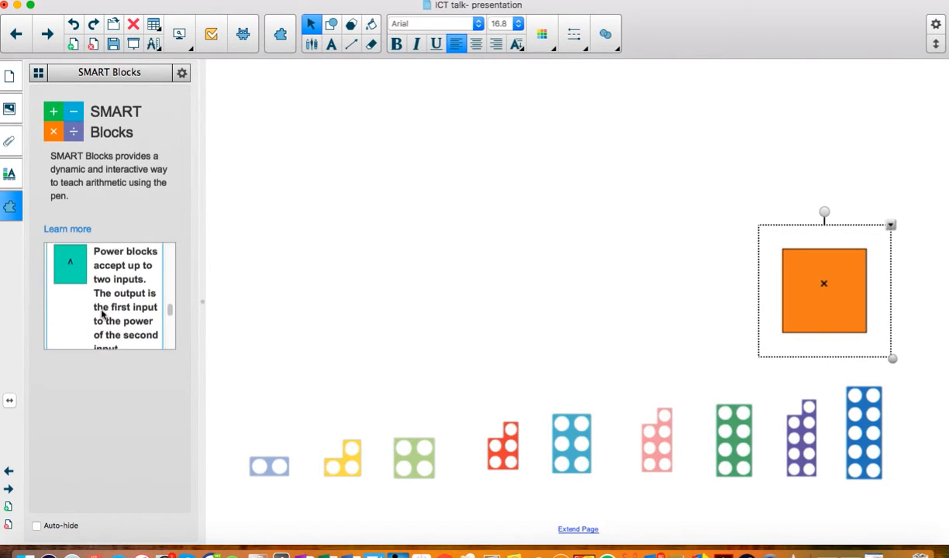
scroll(102, 313, up, 6)
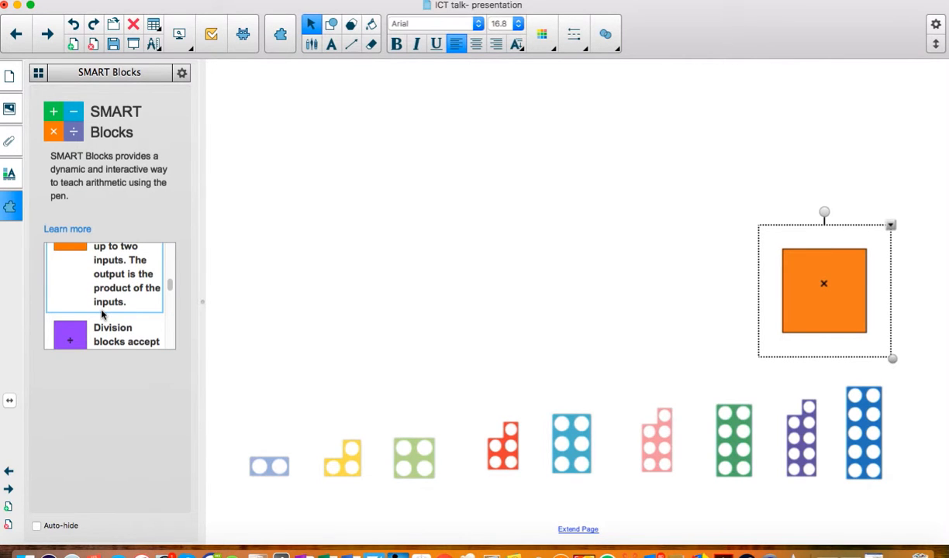
scroll(102, 313, up, 6)
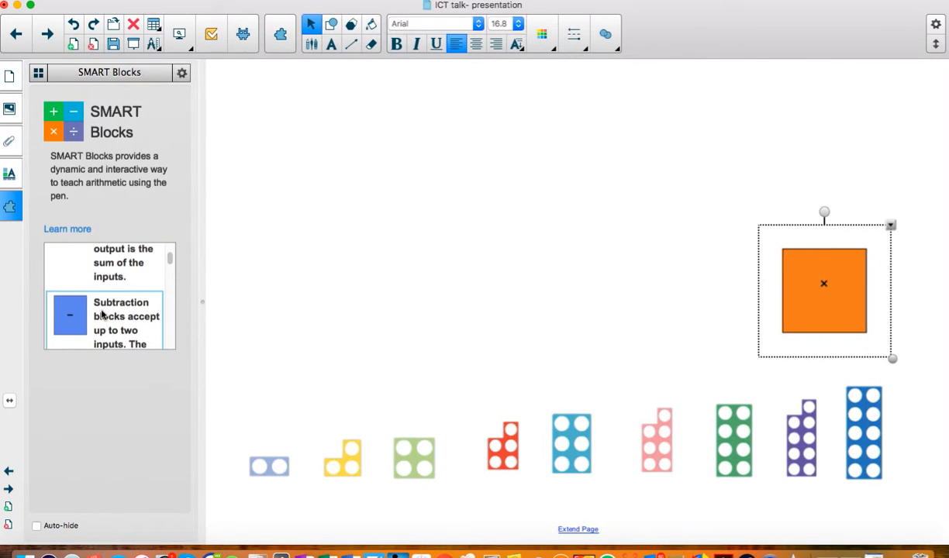
scroll(101, 313, up, 1)
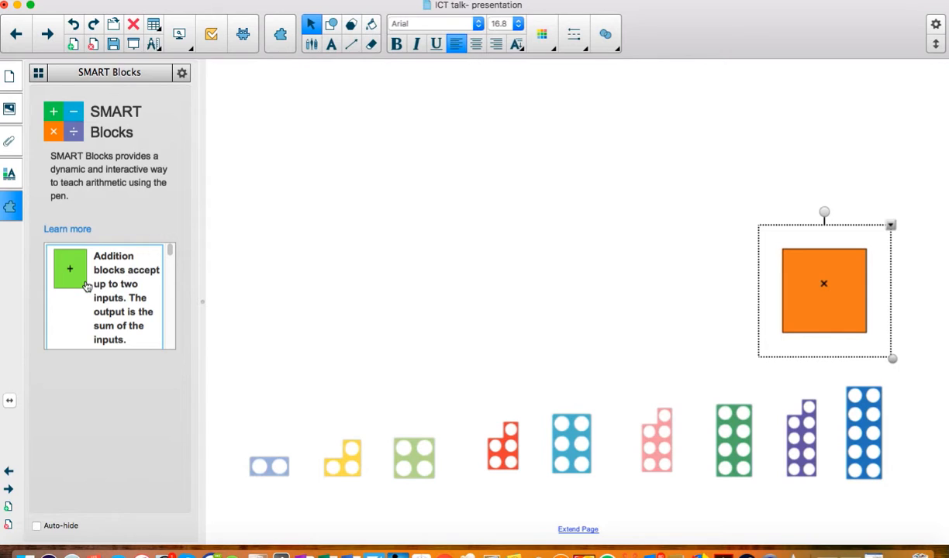
drag(66, 263, 439, 216)
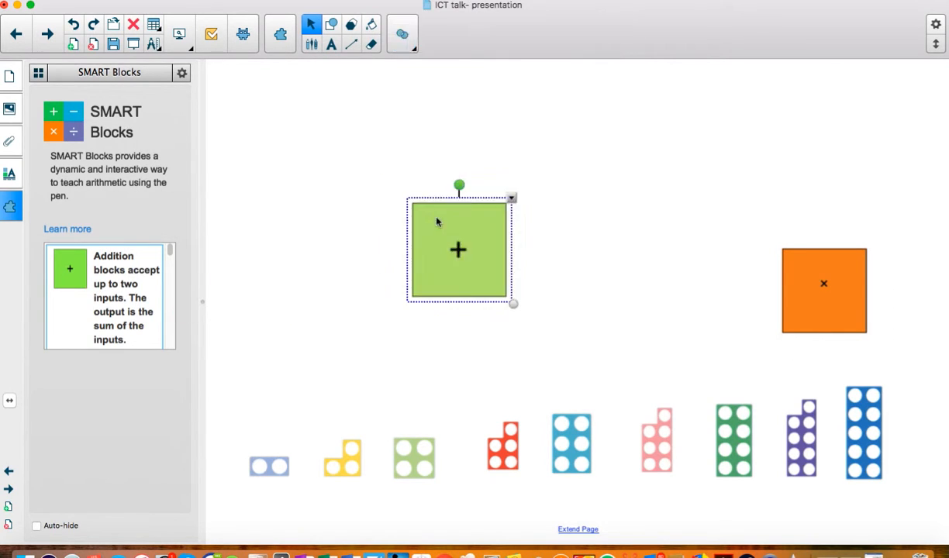
click(465, 243)
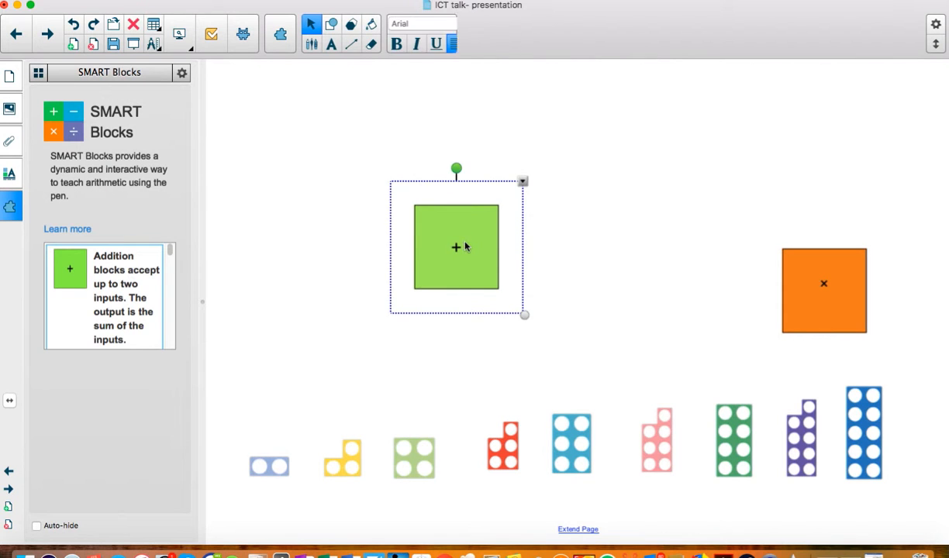
drag(525, 314, 544, 328)
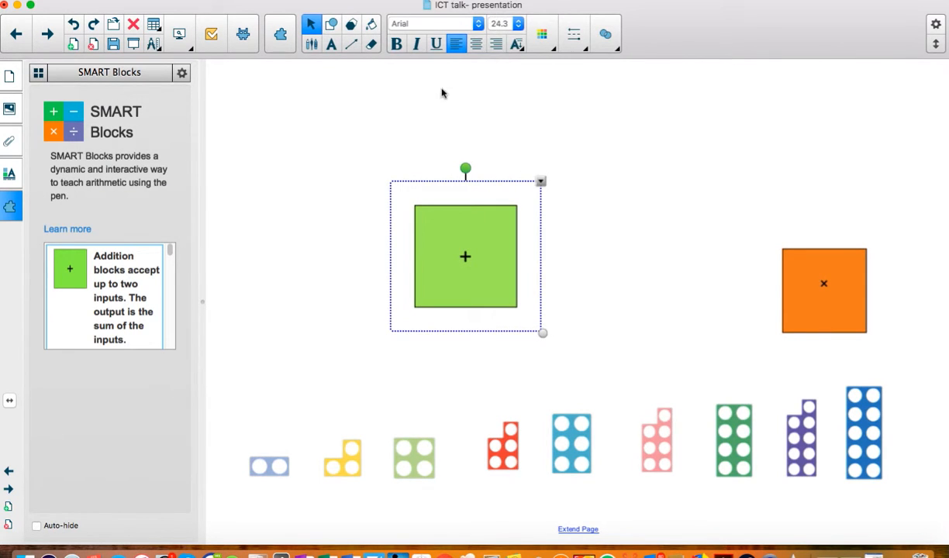
Step: Handwrite 2 and 3 above the addition block in black pen and link each number to the block with a stroke
click(372, 85)
click(312, 44)
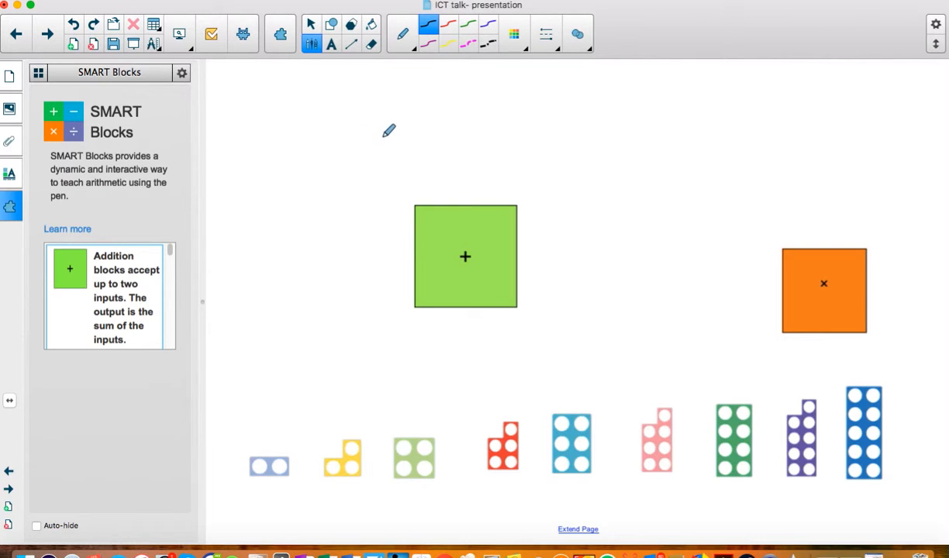
mouse_move(372, 141)
mouse_down()
mouse_move(388, 190)
mouse_move(438, 189)
mouse_move(432, 231)
mouse_up()
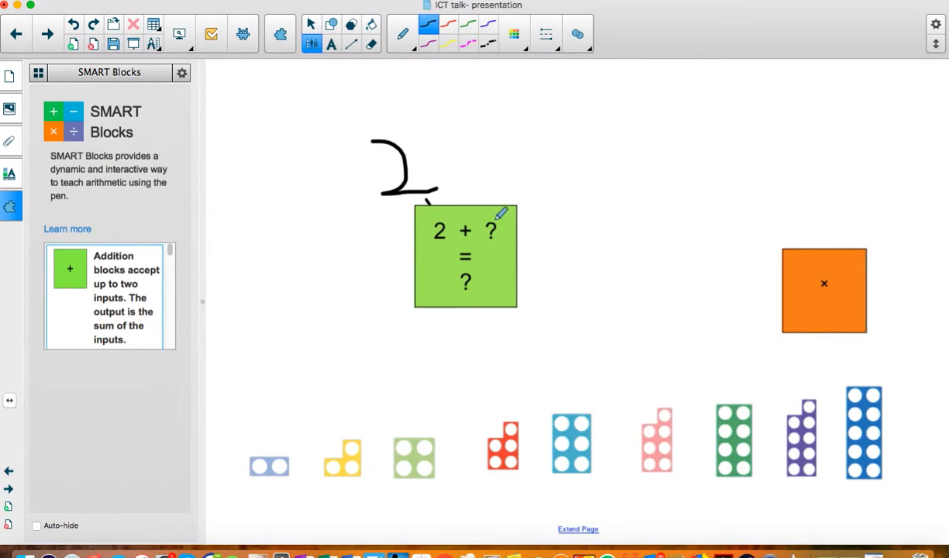
mouse_move(507, 121)
mouse_down()
mouse_move(544, 185)
mouse_move(509, 184)
mouse_up()
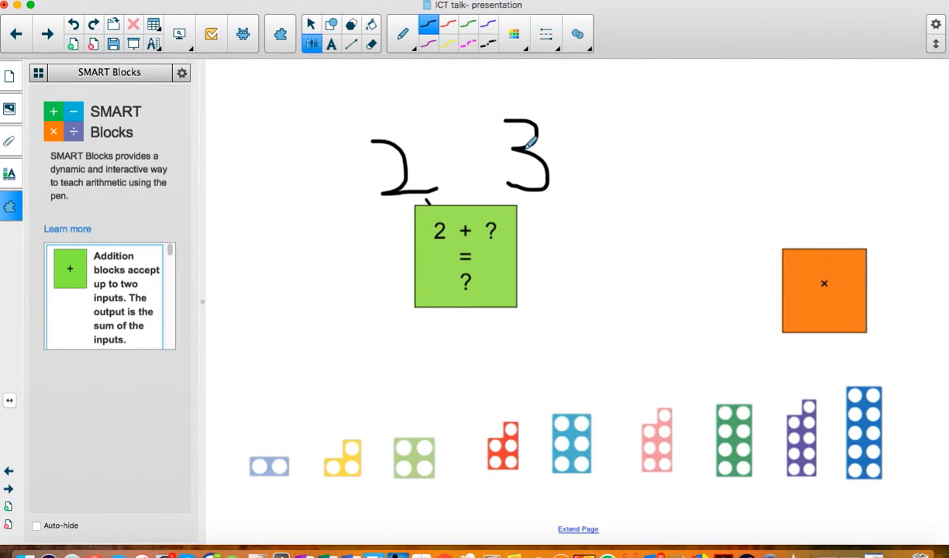
drag(508, 147, 476, 211)
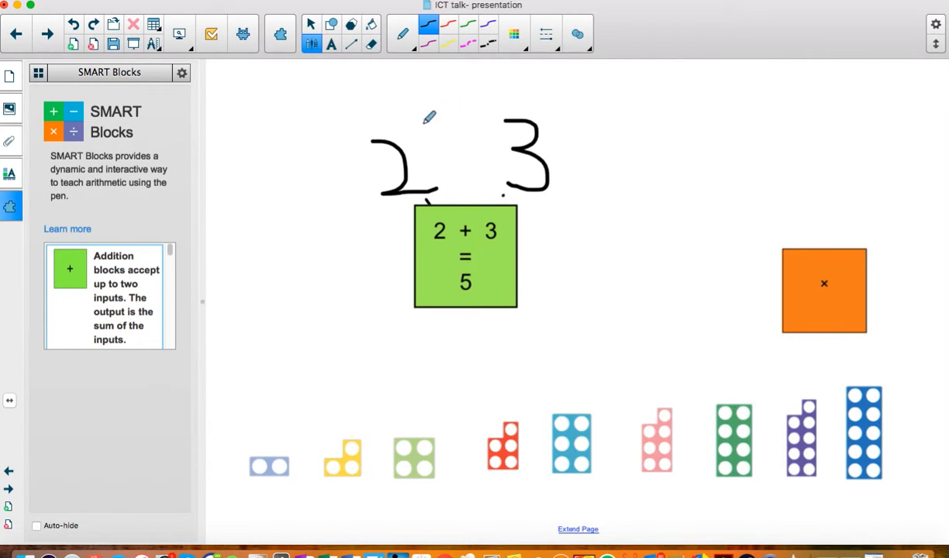
Step: Show the page thumbnails, open page 21 with the Hundreds, Tens and Ones chart, and switch back to the Select tool
scroll(127, 273, down, 5)
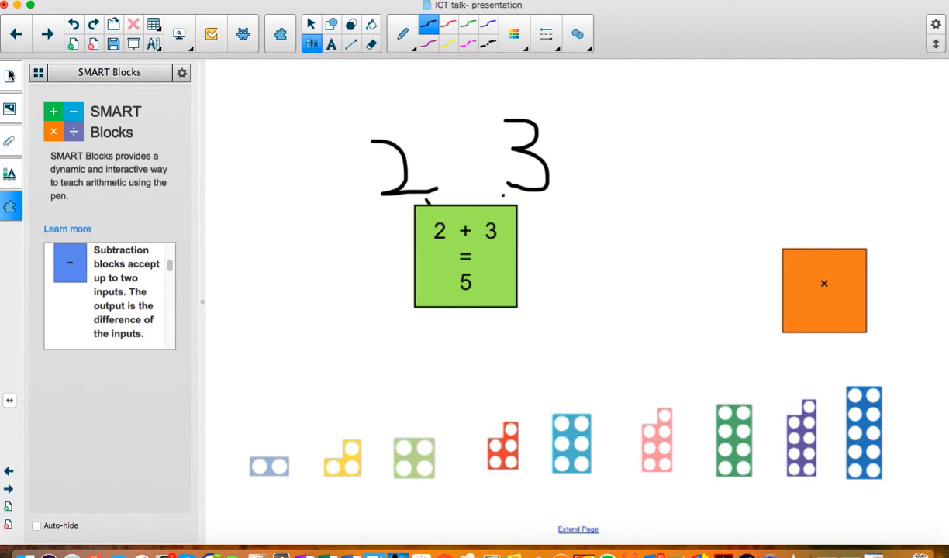
click(9, 76)
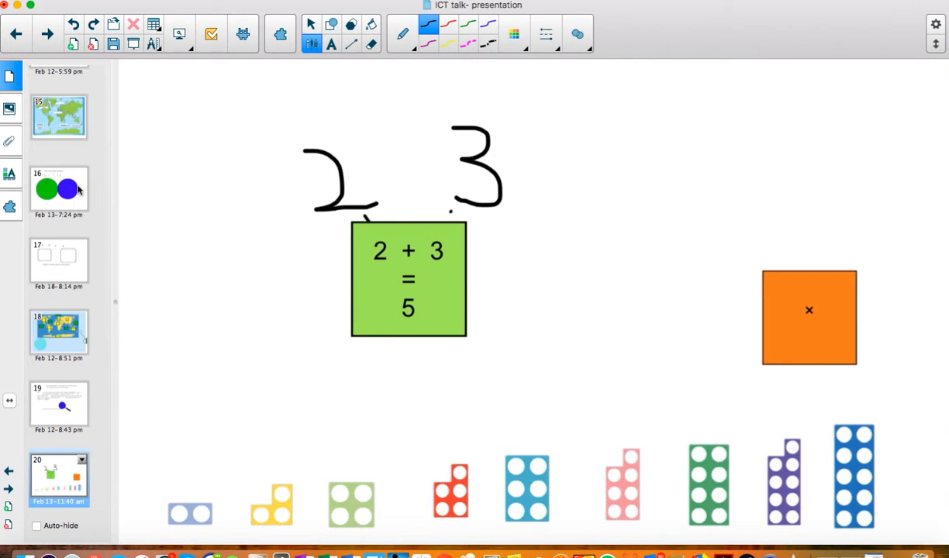
scroll(60, 473, down, 1)
click(60, 480)
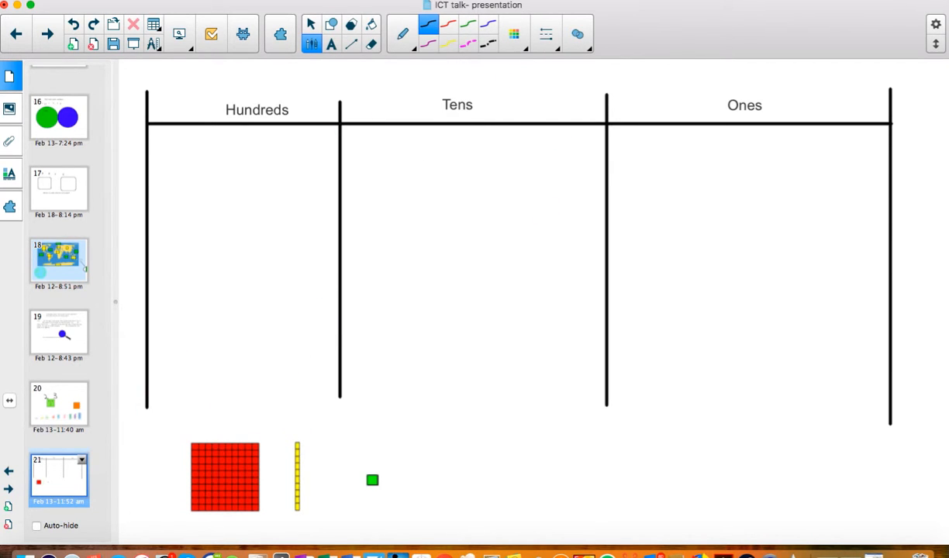
click(311, 23)
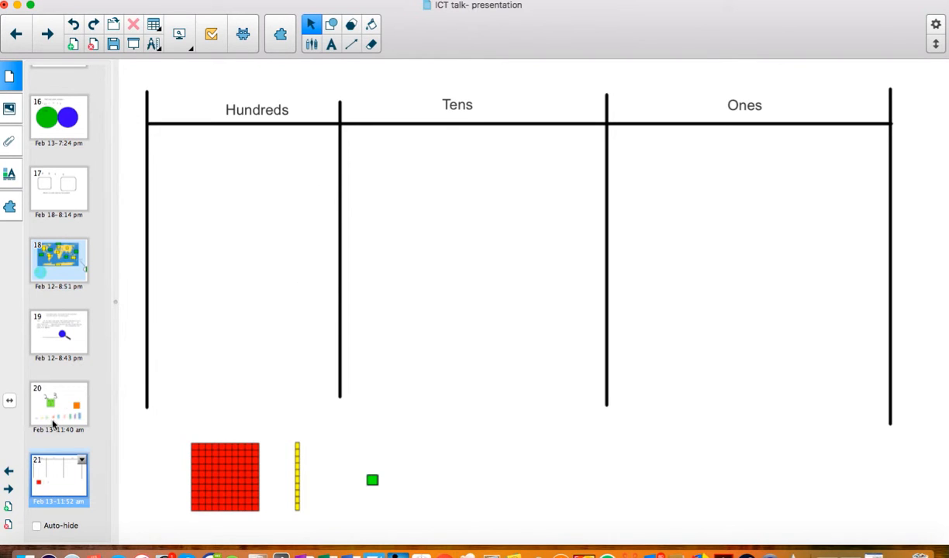
Step: Go to page 22 and erase the hidden ink beside 2x2= and 3x2= to reveal both answers
key(Down)
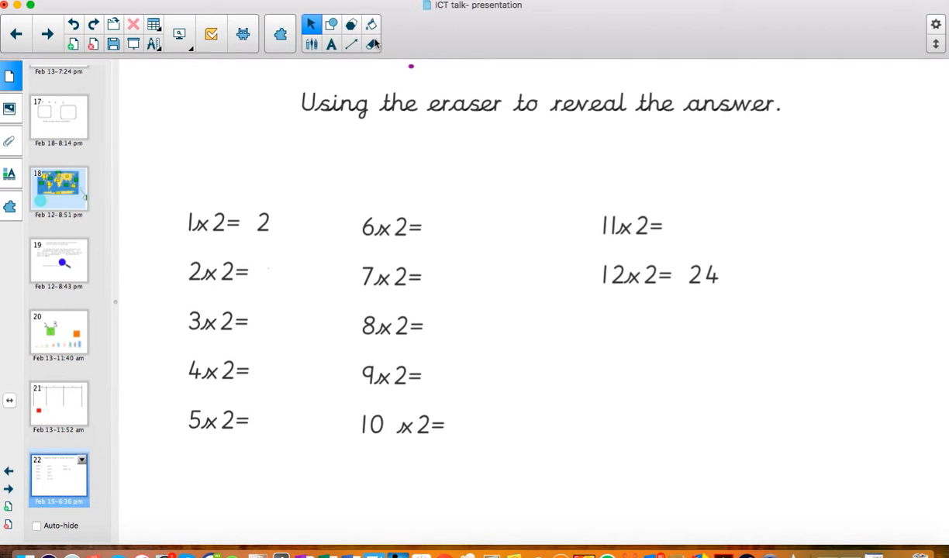
click(372, 45)
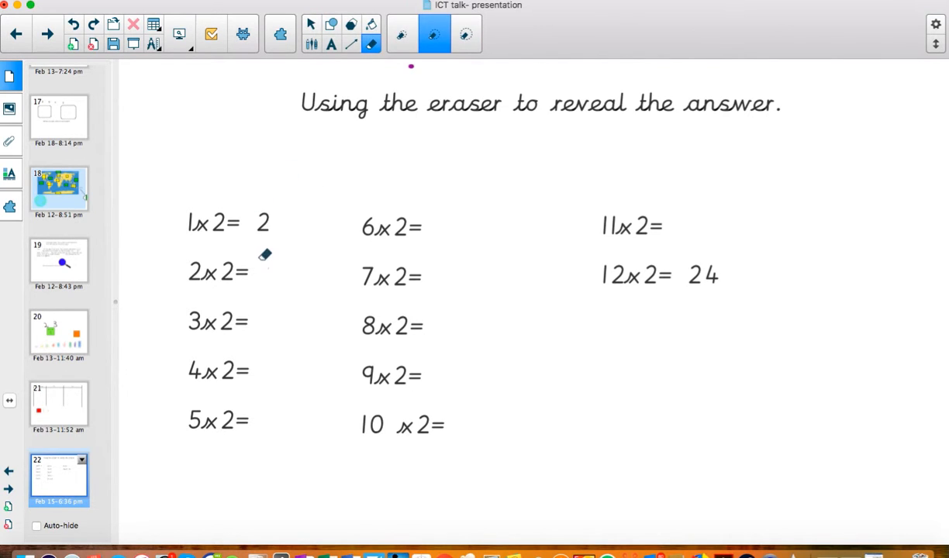
drag(265, 254, 267, 268)
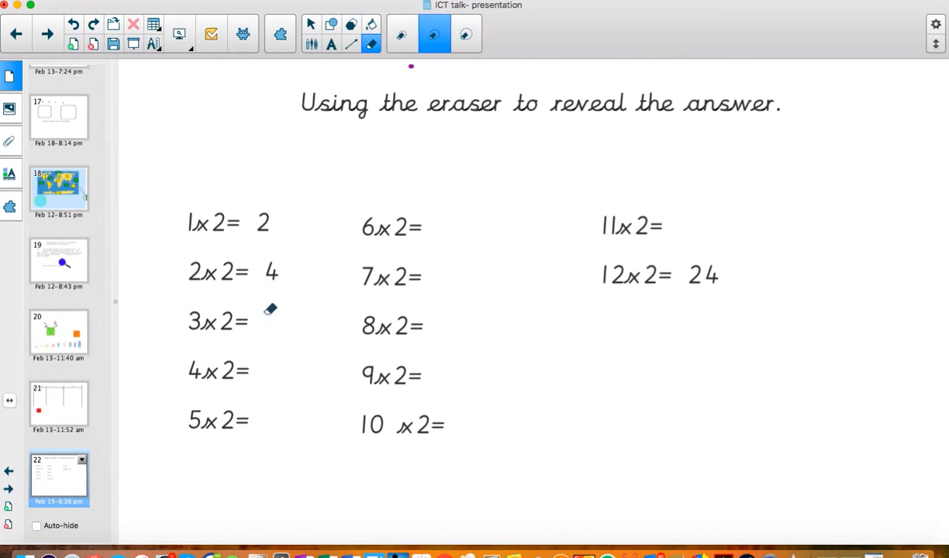
drag(270, 307, 273, 319)
Step: Set the pen's line colour to white and cover the answer 6 beside 3x2= with pen strokes
click(331, 45)
click(311, 44)
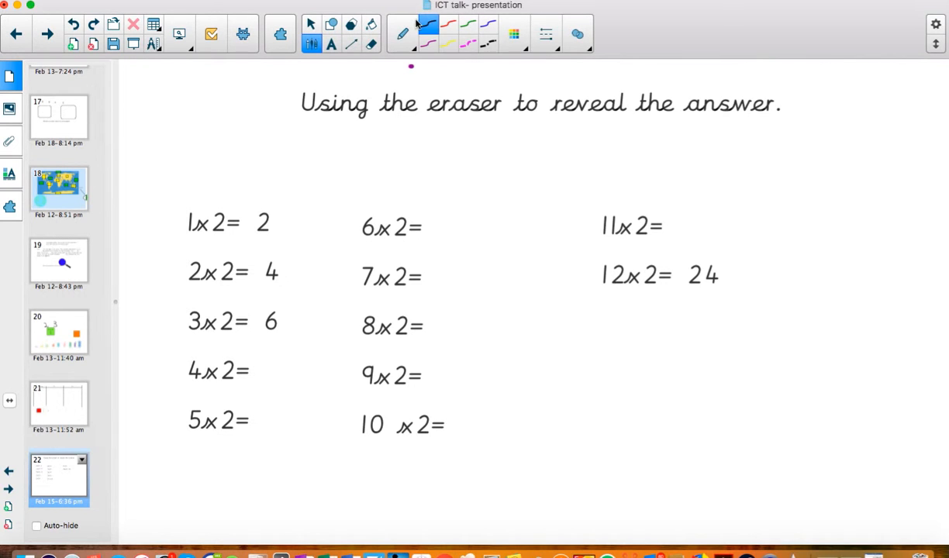
click(578, 45)
click(556, 50)
click(556, 49)
click(513, 40)
click(579, 191)
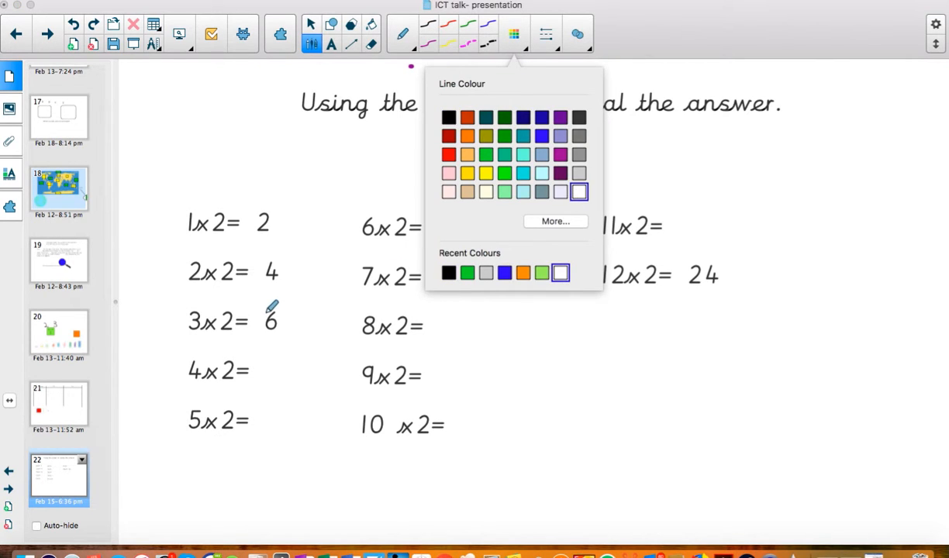
click(275, 309)
mouse_move(280, 316)
mouse_down()
mouse_move(251, 335)
mouse_move(273, 323)
mouse_move(275, 308)
mouse_move(275, 321)
mouse_up()
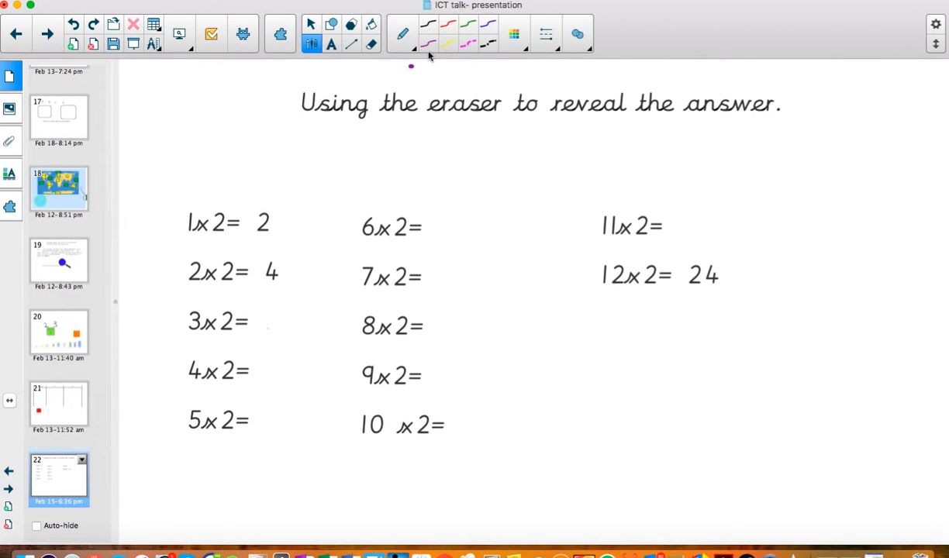
Step: Examine the pen's transparency, pen type, line colour and line style options
click(566, 41)
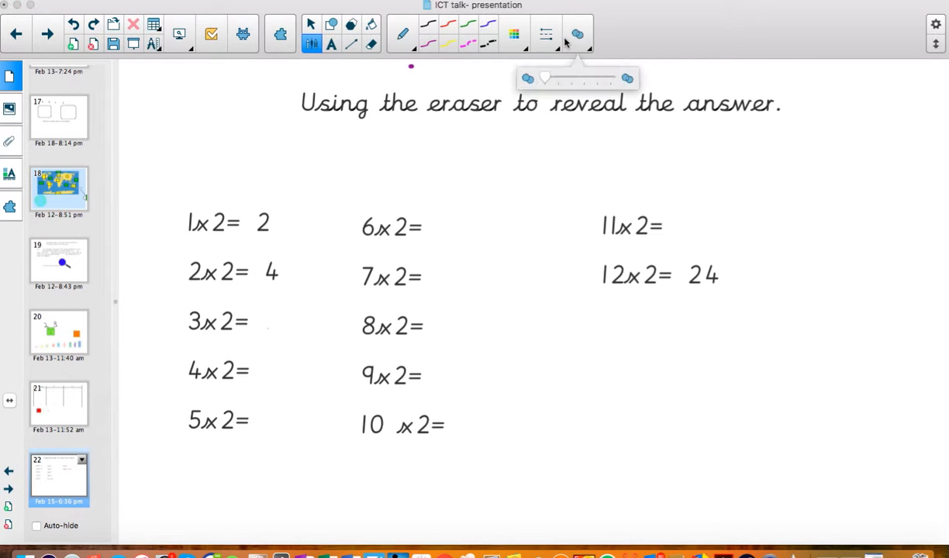
click(374, 91)
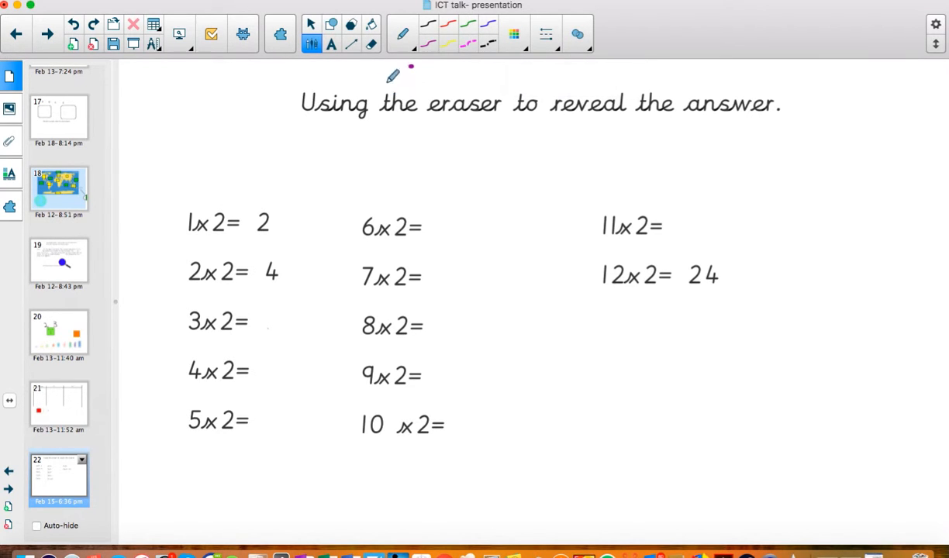
click(403, 52)
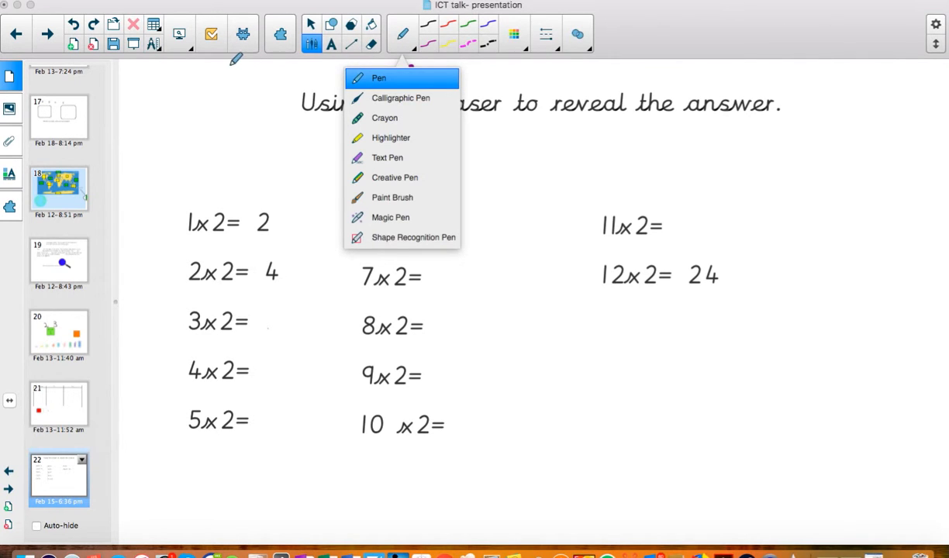
click(237, 91)
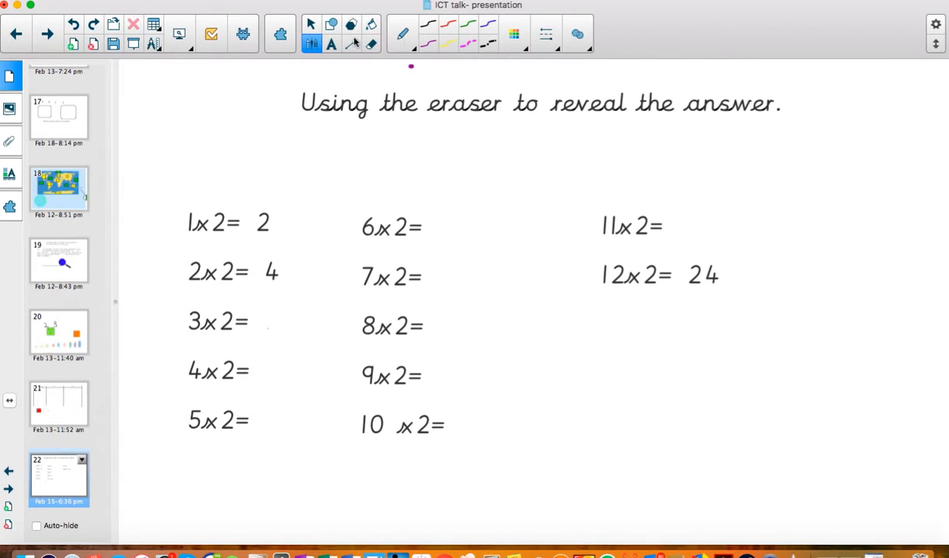
click(516, 38)
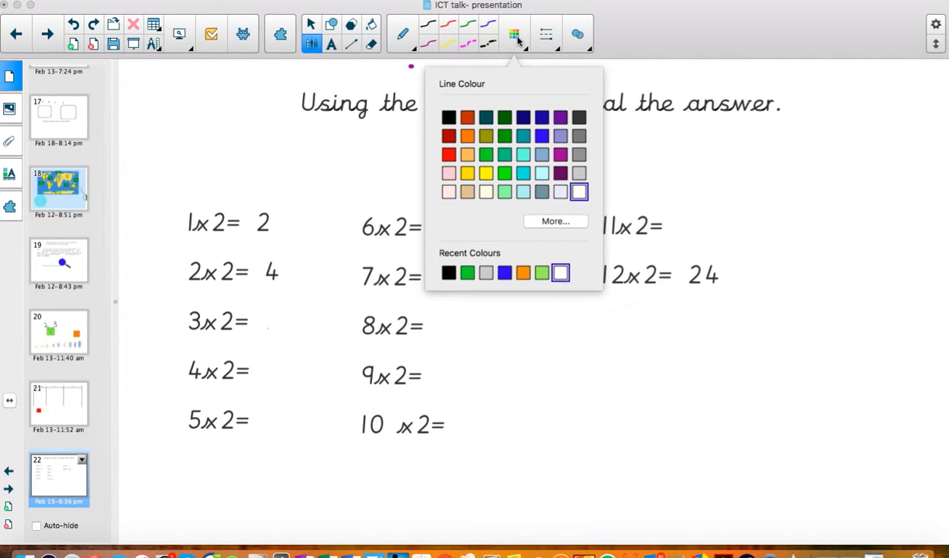
click(552, 51)
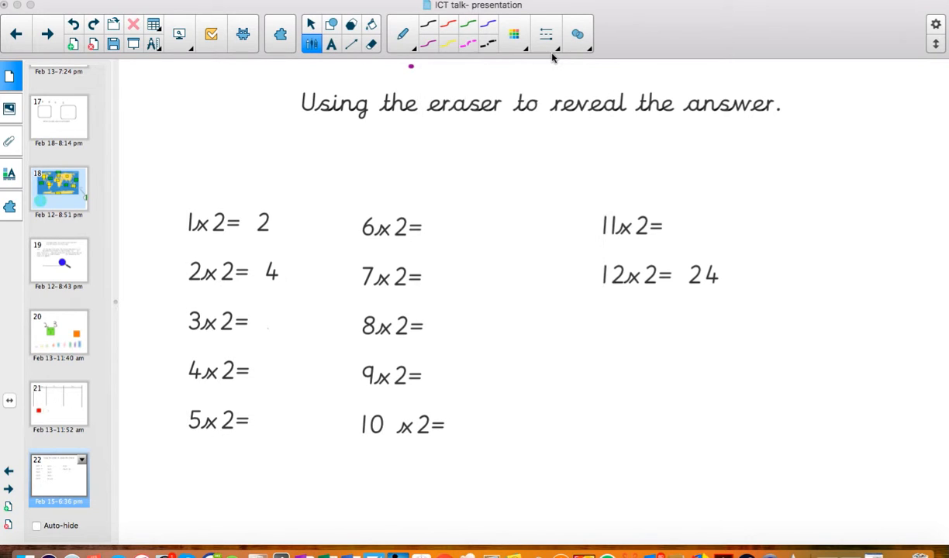
click(588, 50)
click(368, 134)
click(394, 36)
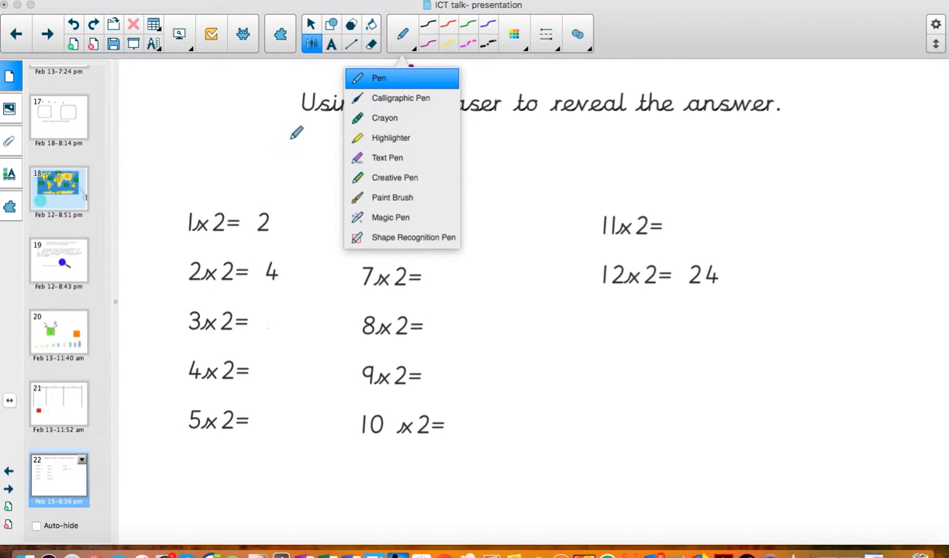
click(240, 141)
Step: On page 23 with the Monster Quiz, display the full list of add-ons and open SMART lab
click(79, 456)
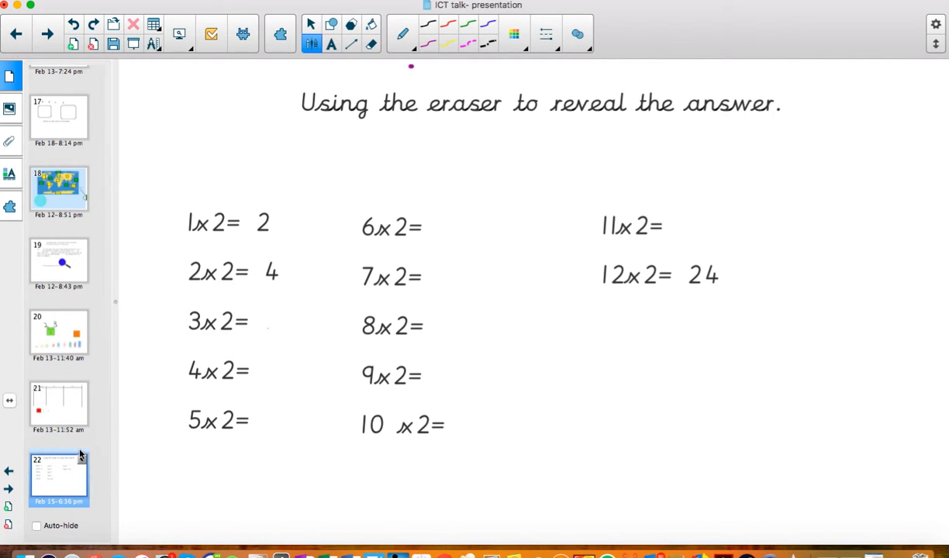
key(Down)
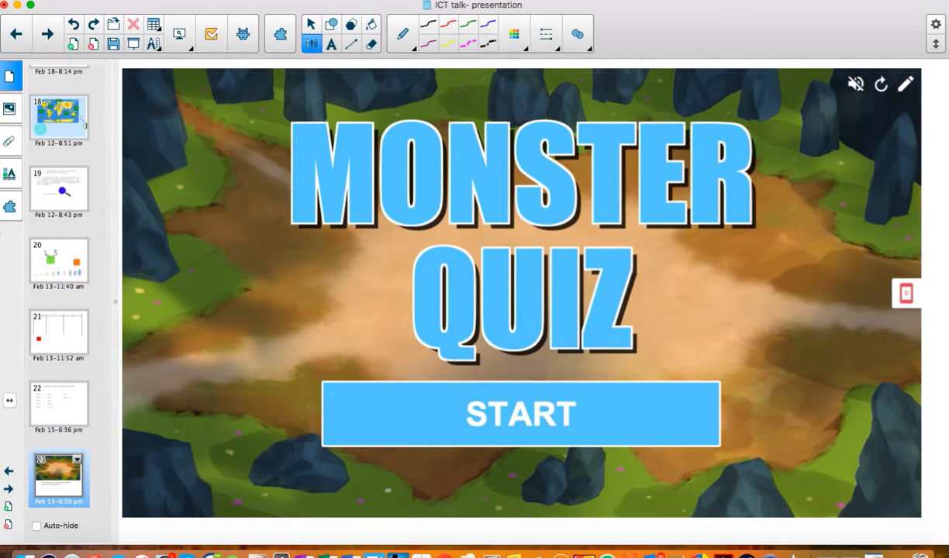
click(10, 208)
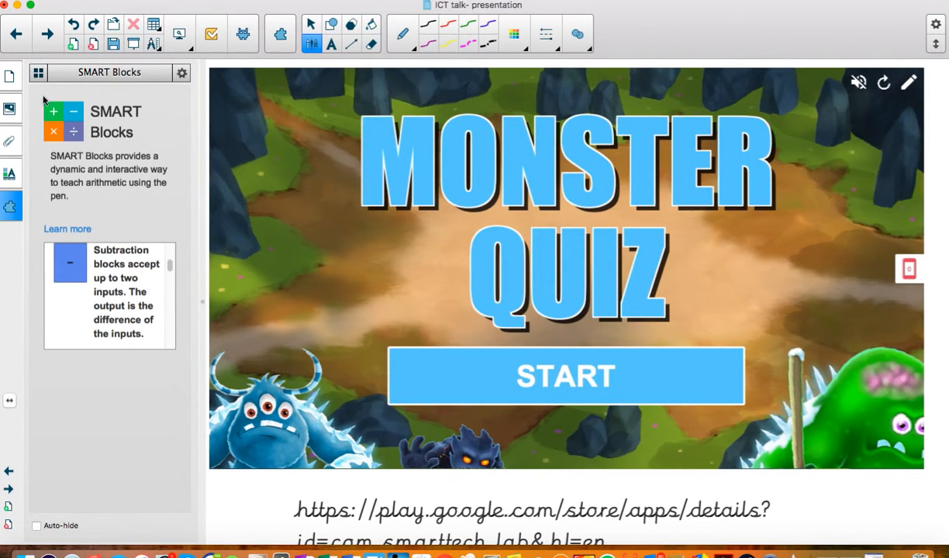
click(38, 72)
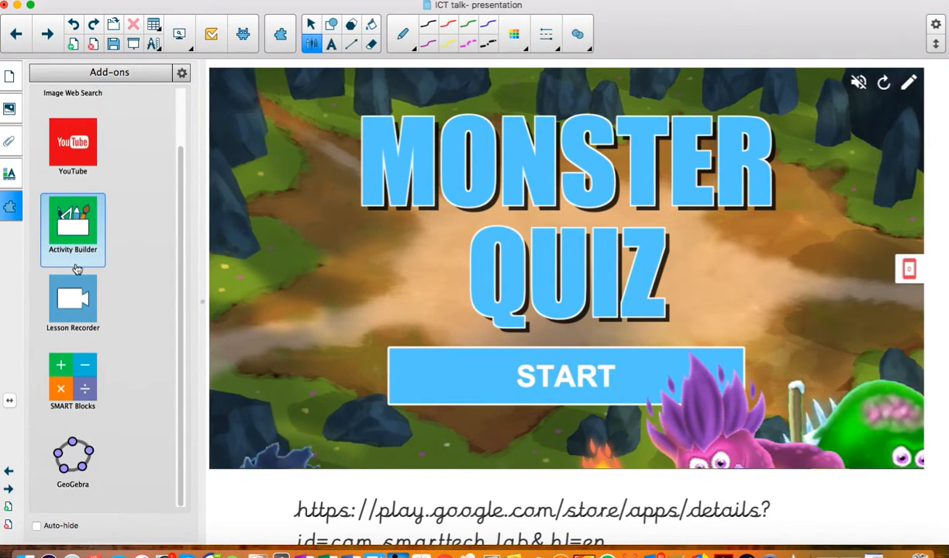
scroll(76, 270, up, 2)
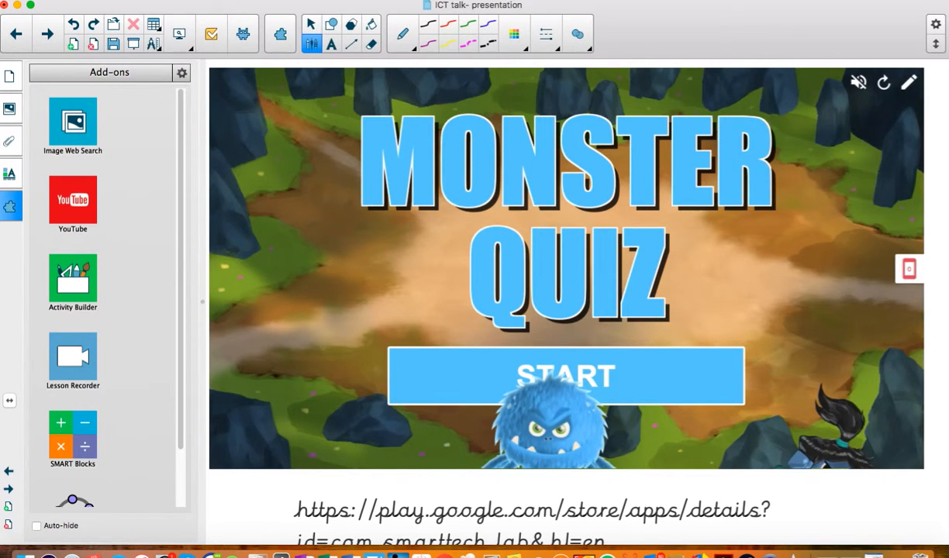
click(242, 36)
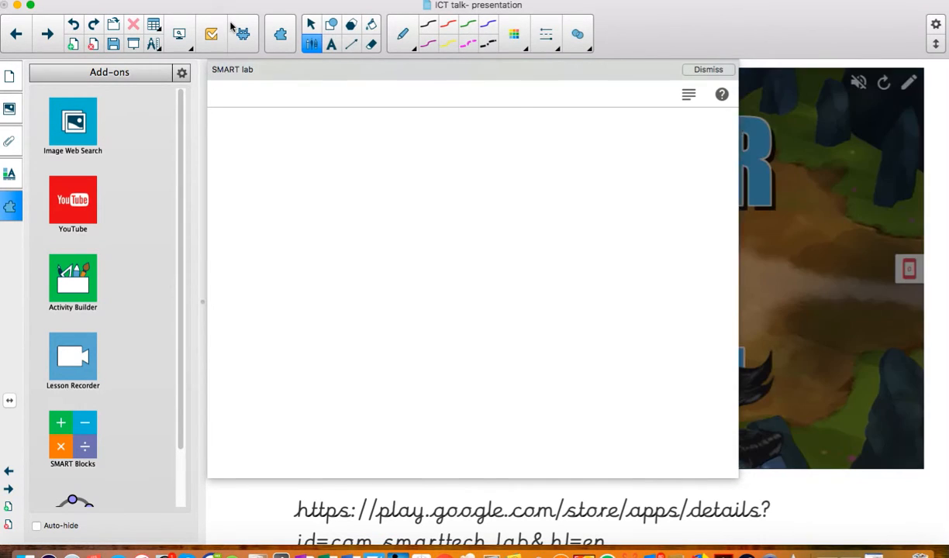
Step: Browse the SMART lab activity types down to Monster Test, Rank Order and response 2
scroll(326, 178, down, 2)
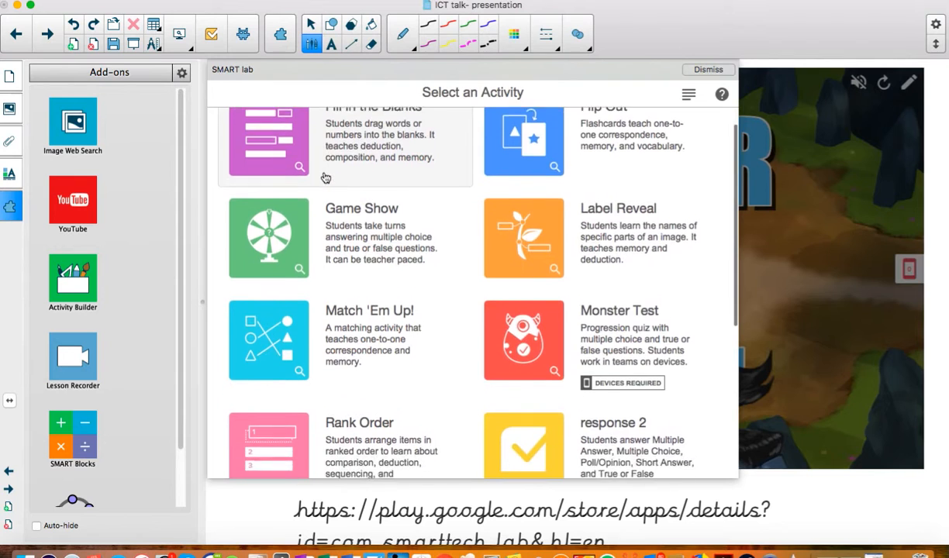
scroll(547, 324, down, 1)
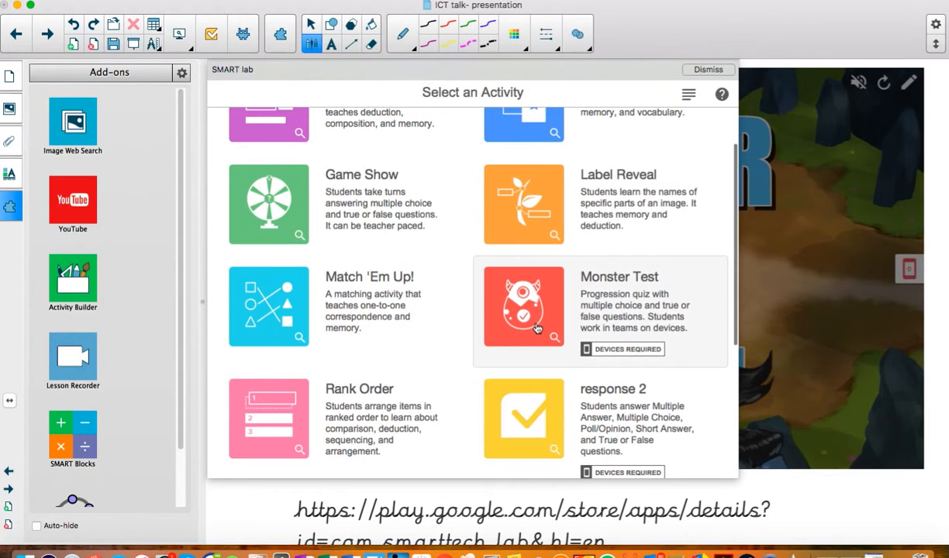
Step: Switch to Google Chrome and search the web for "smart lab app"
key(ctrl+Right)
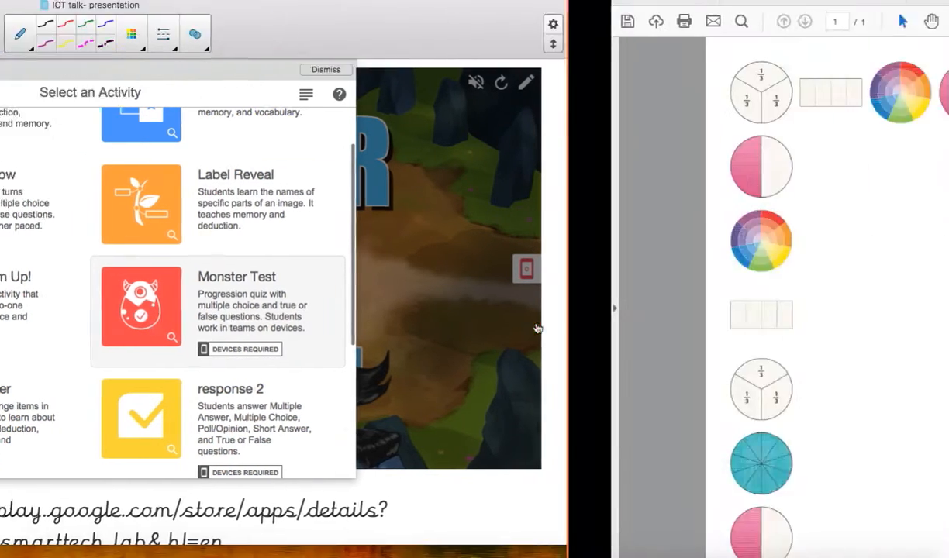
key(ctrl+Left)
key(ctrl+Right)
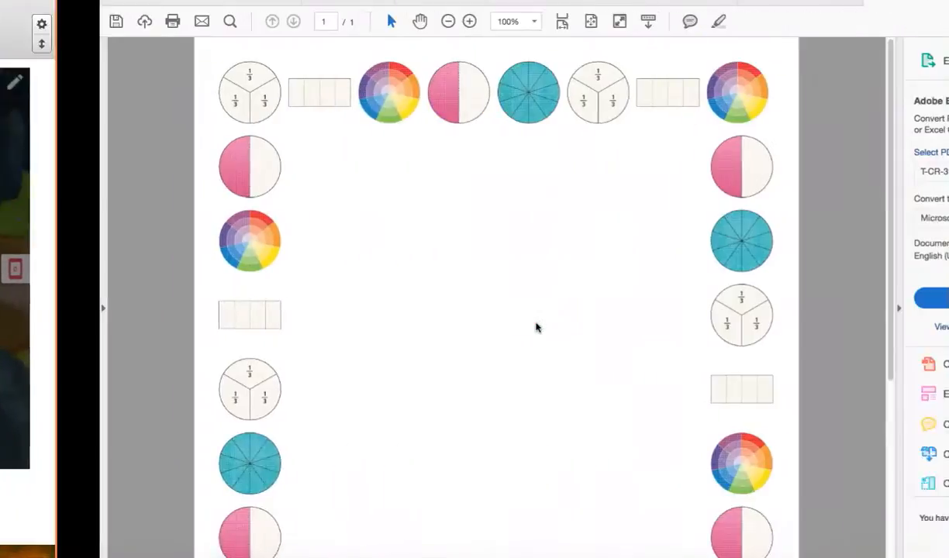
key(ctrl+Left)
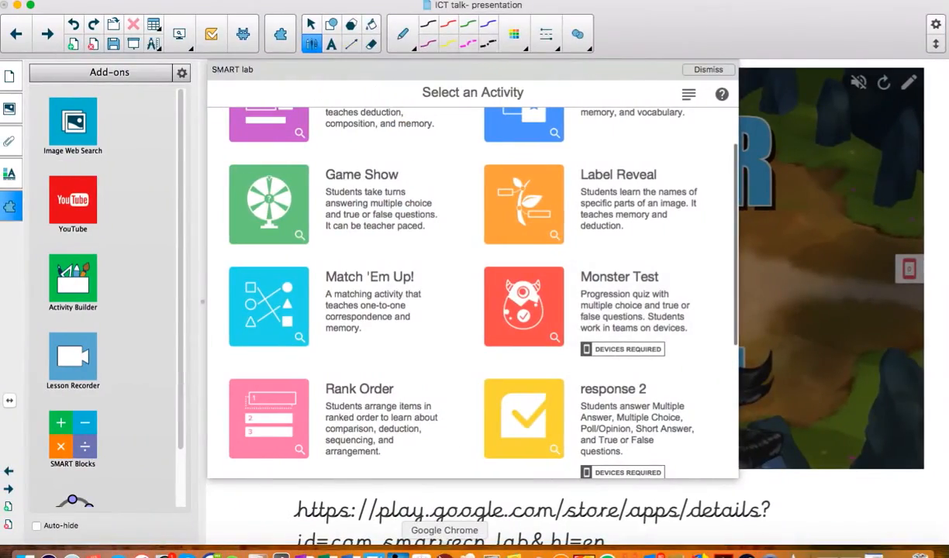
click(446, 552)
text(smart lab)
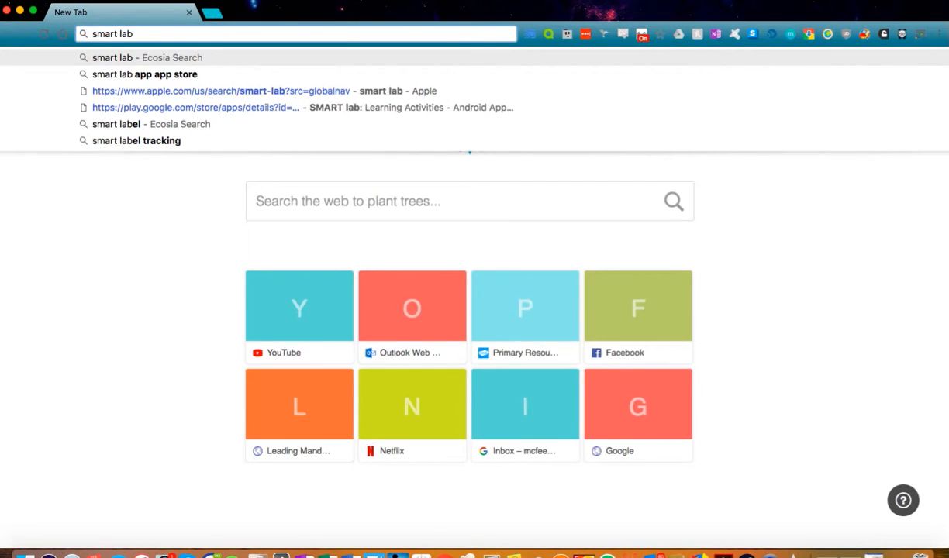
key(Down)
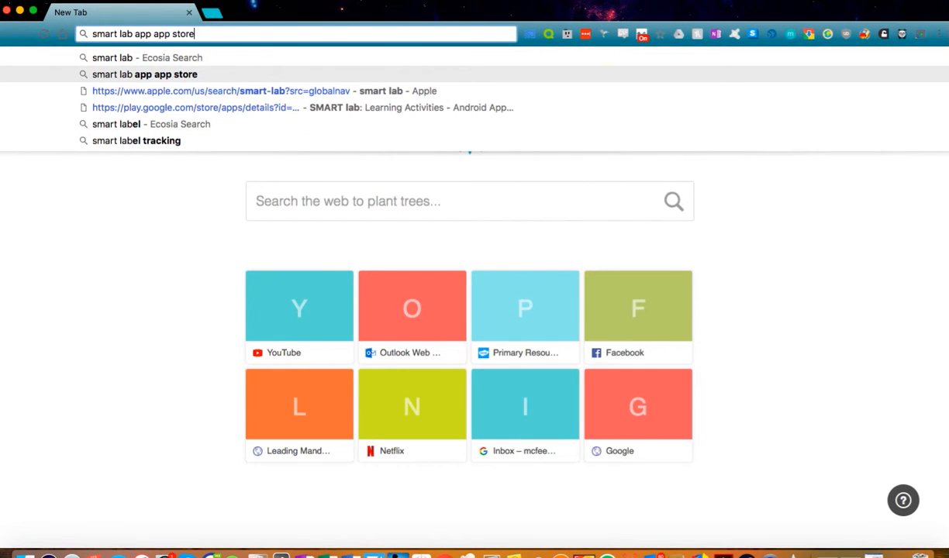
key(BackSpace)
key(BackSpace)
key(BackSpace)
key(BackSpace)
key(BackSpace)
key(BackSpace)
key(BackSpace)
key(BackSpace)
key(BackSpace)
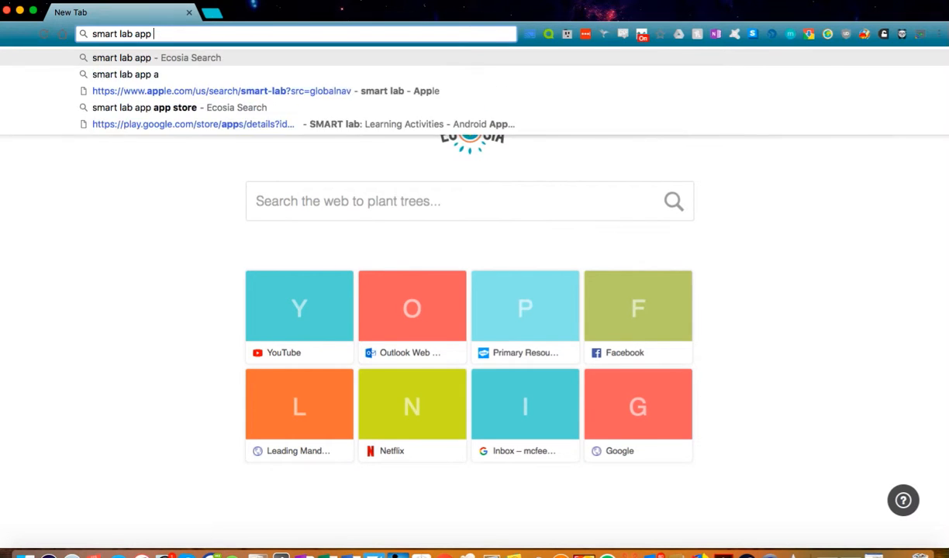
key(Return)
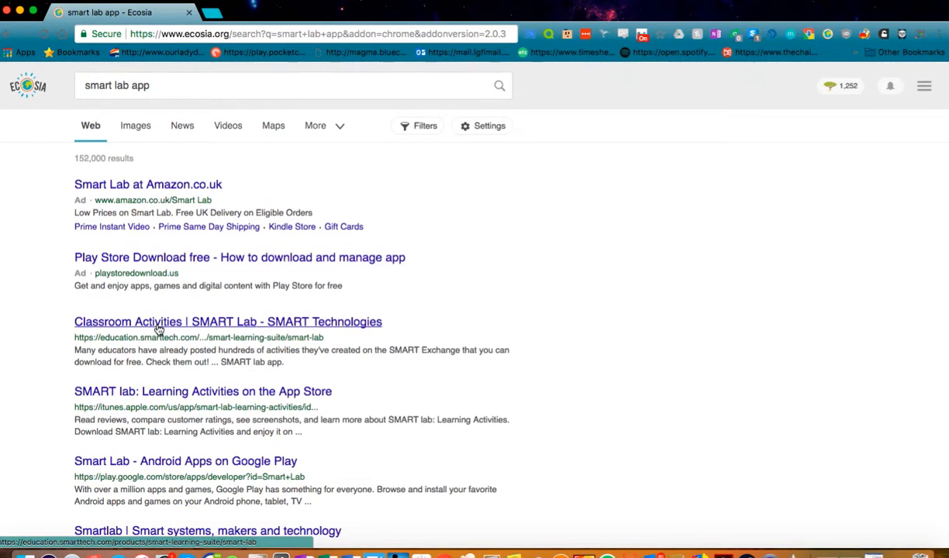
Step: Open the Classroom Activities SMART Lab result from SMART Technologies and find the page's SMART lab app download section
click(206, 318)
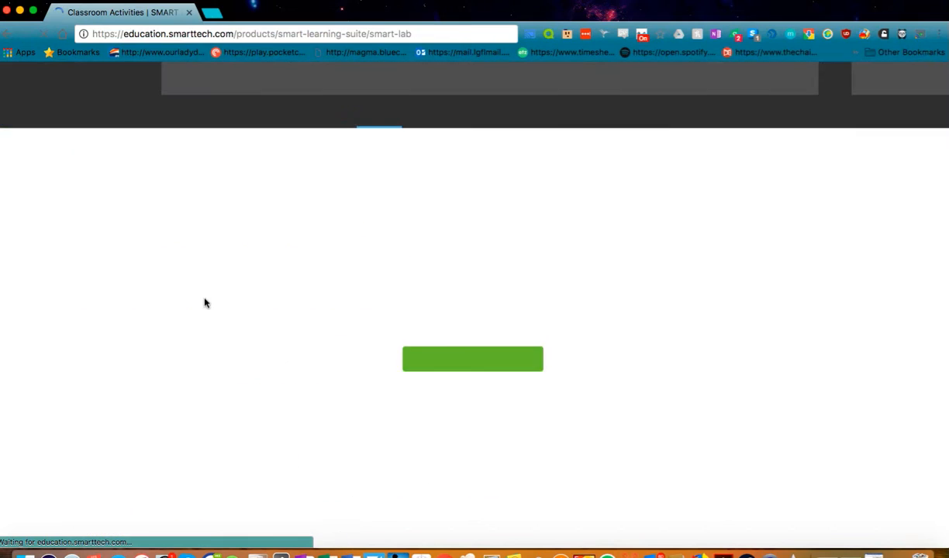
scroll(335, 372, down, 10)
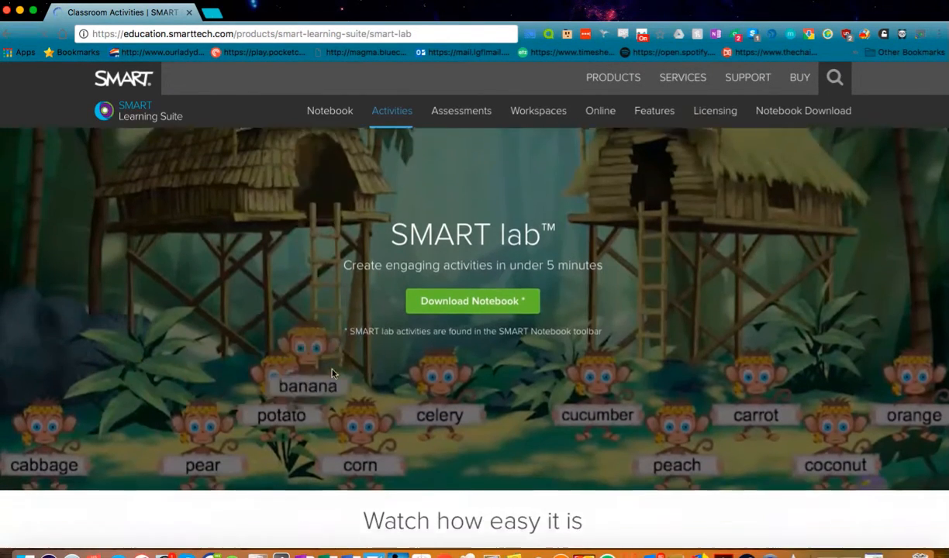
scroll(333, 372, up, 3)
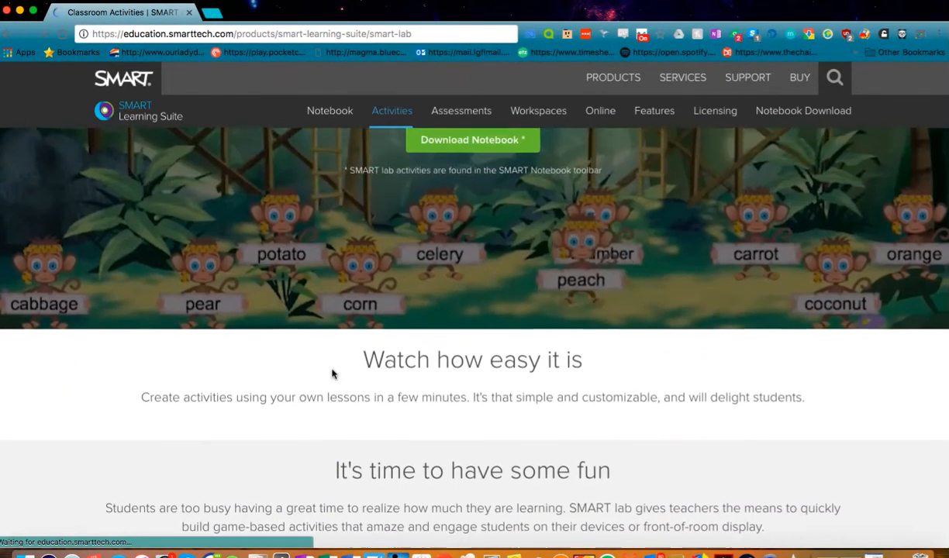
scroll(445, 163, down, 3)
scroll(445, 164, down, 5)
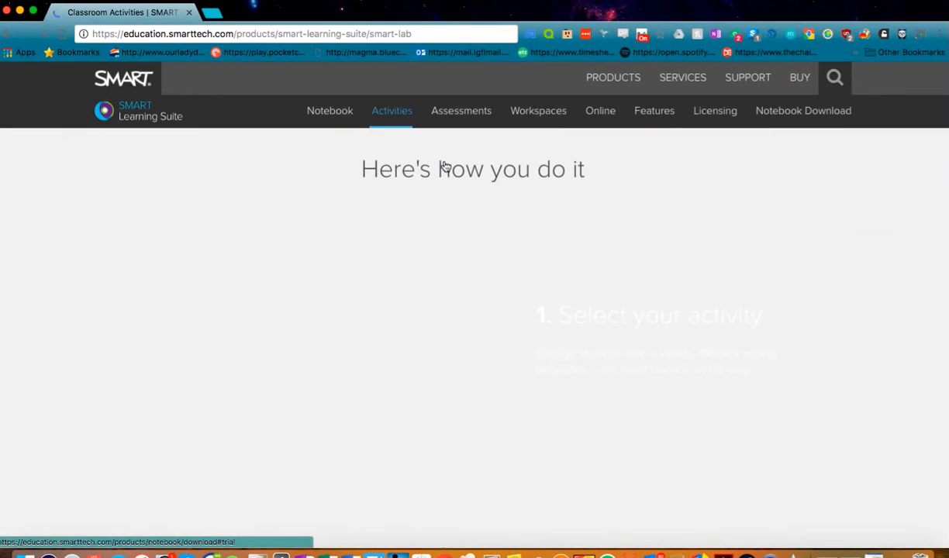
scroll(445, 164, down, 4)
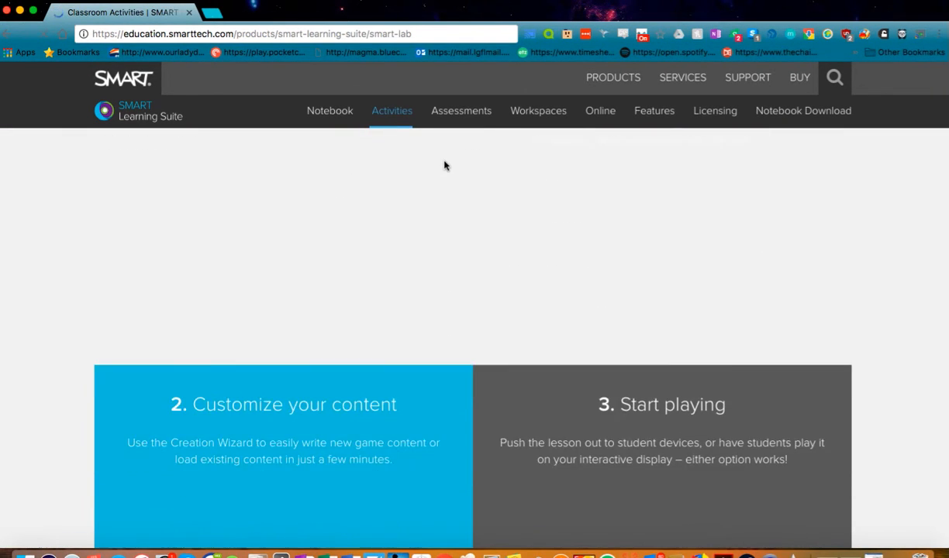
scroll(453, 314, down, 10)
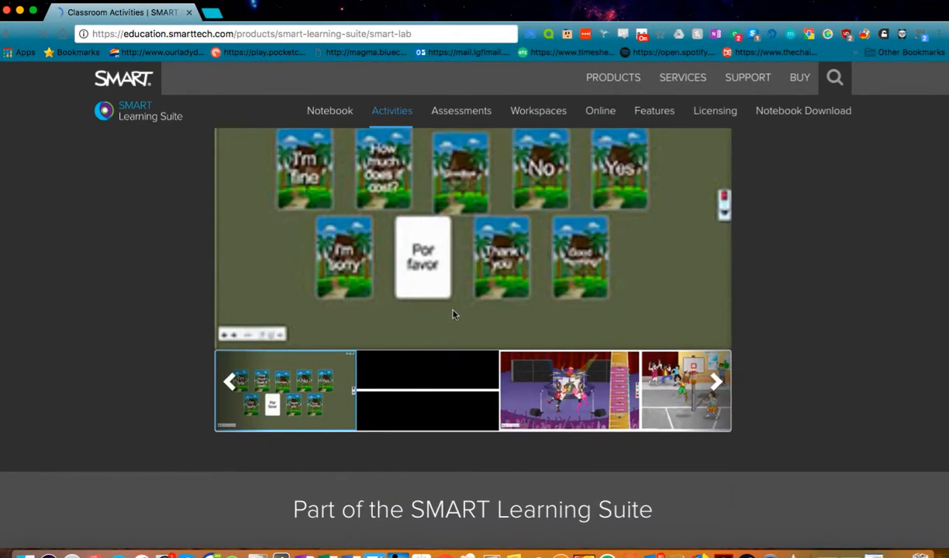
scroll(453, 313, down, 10)
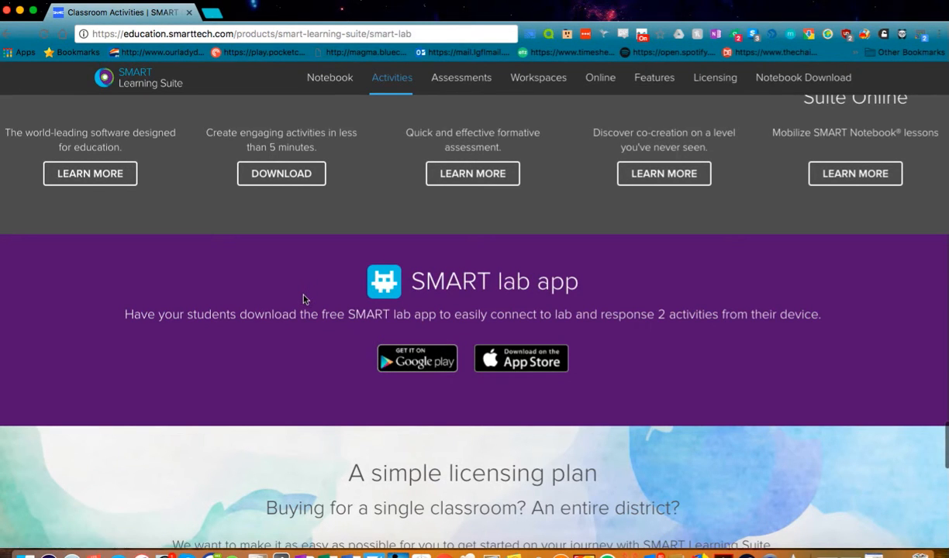
Step: Switch back to the ICT talk presentation in SMART Notebook and close the SMART lab activity window
key(ctrl+Left)
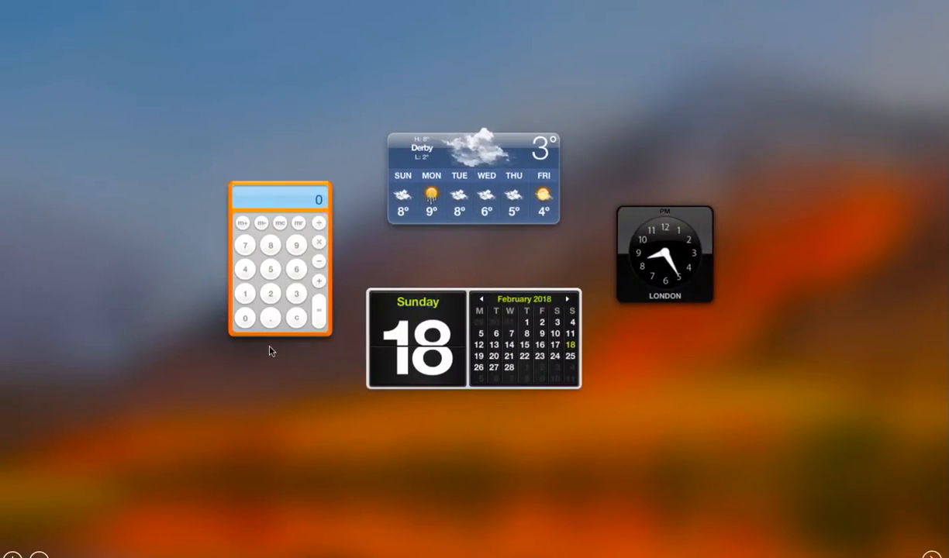
key(ctrl+Right)
key(ctrl+Right)
key(ctrl+Left)
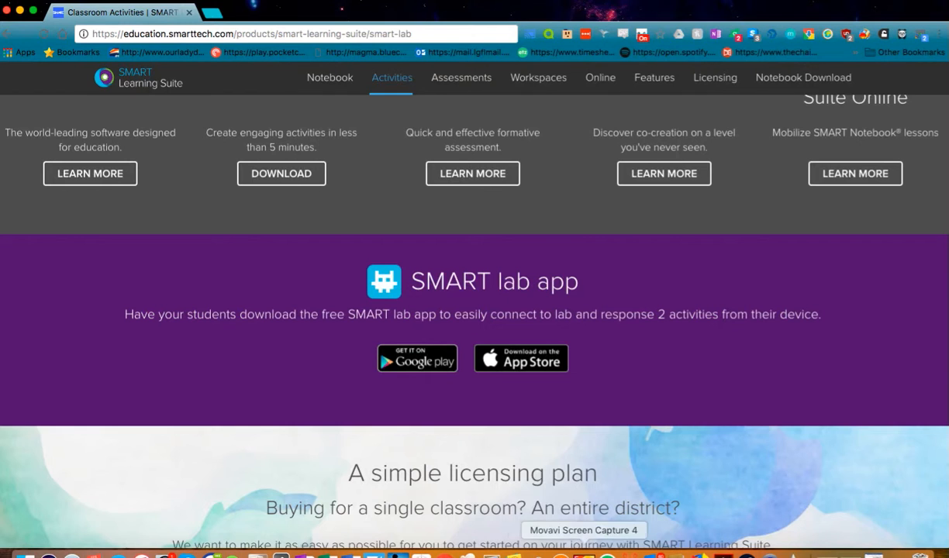
click(374, 555)
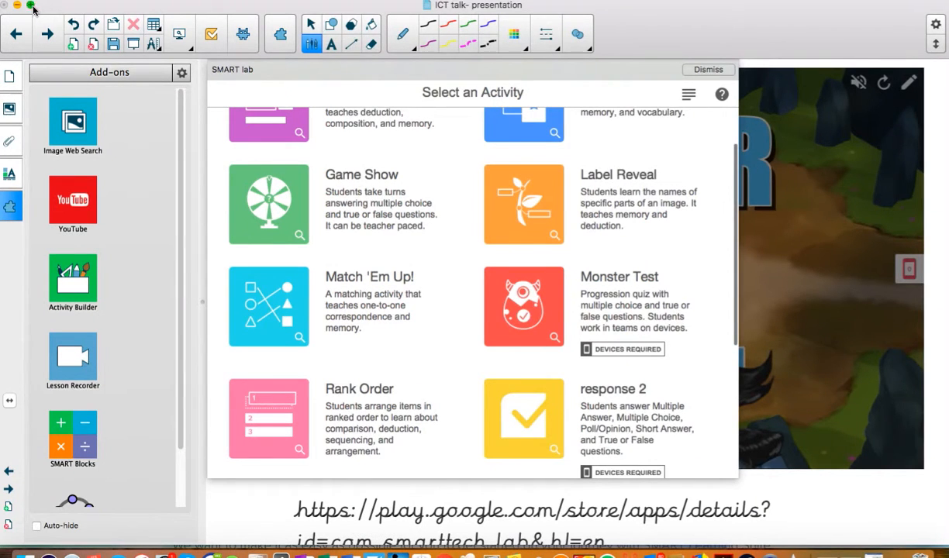
click(708, 70)
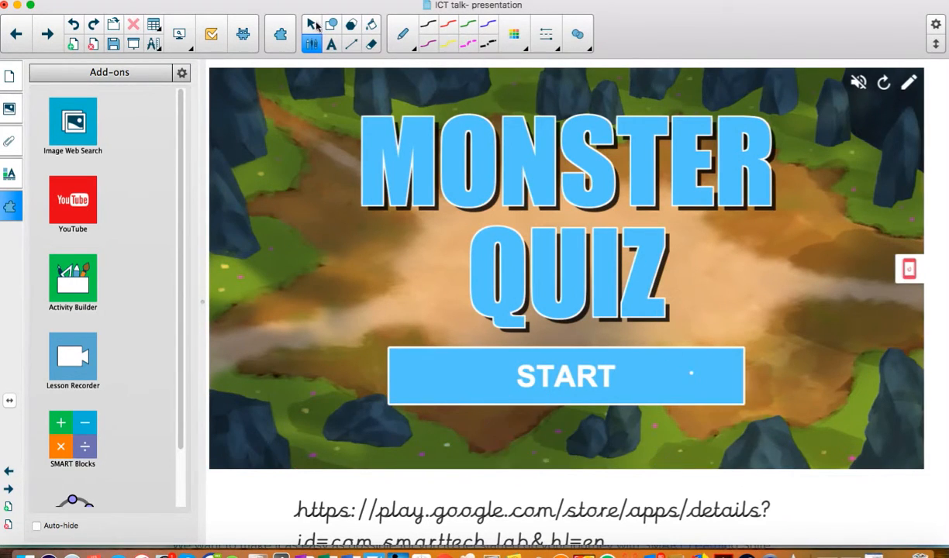
Step: Start the Monster Quiz with the Select tool and confirm starting it as a new activity
click(313, 26)
click(589, 376)
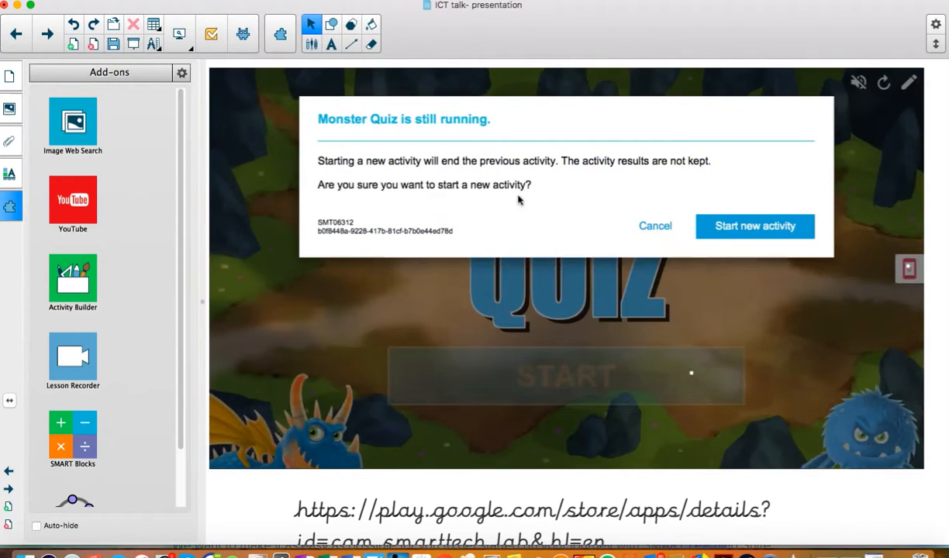
click(730, 226)
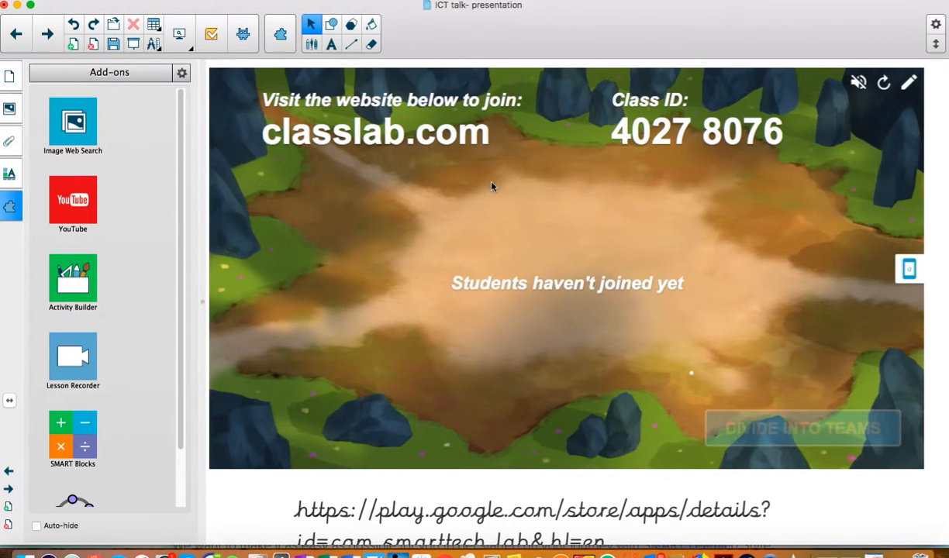
click(226, 31)
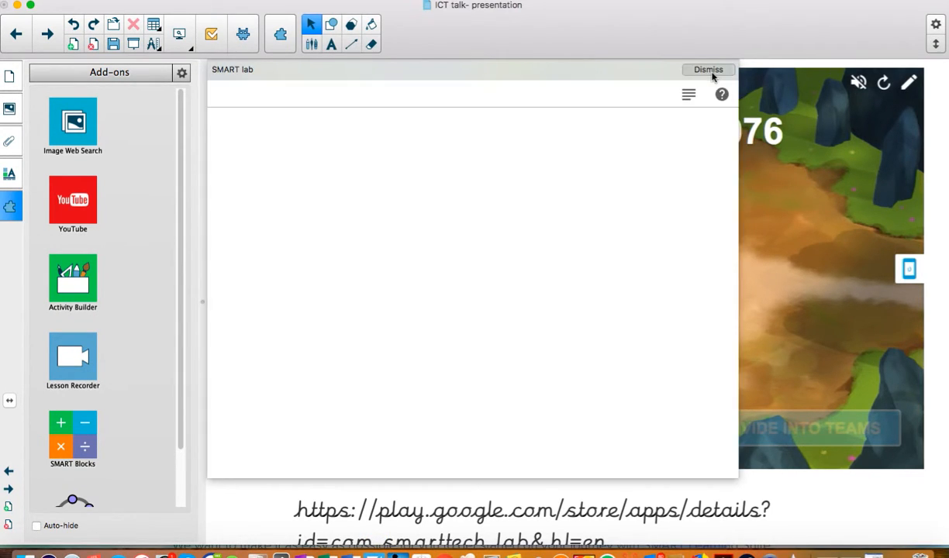
click(710, 70)
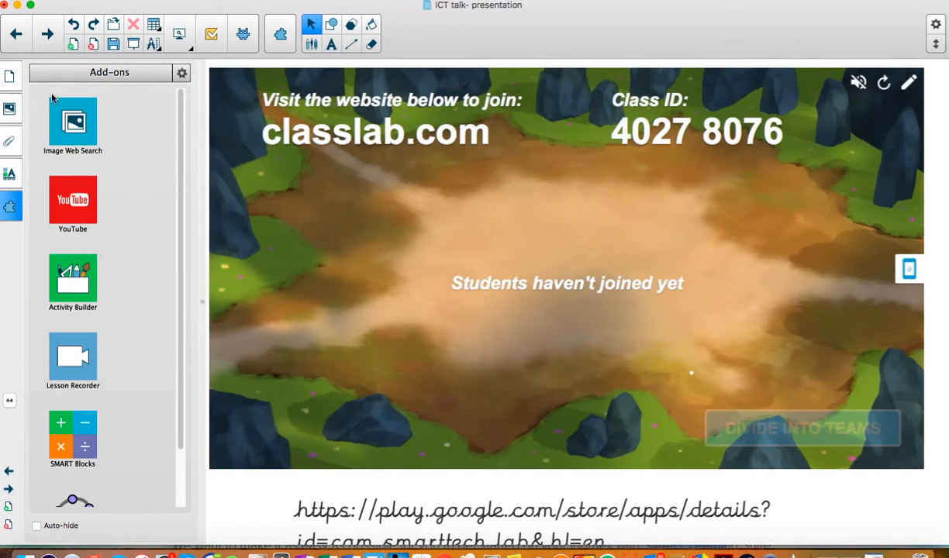
click(166, 44)
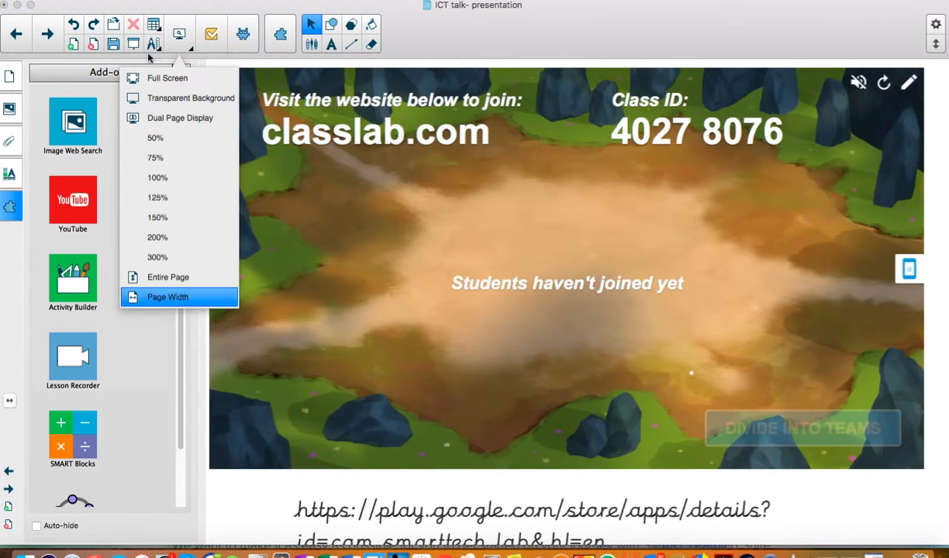
click(8, 78)
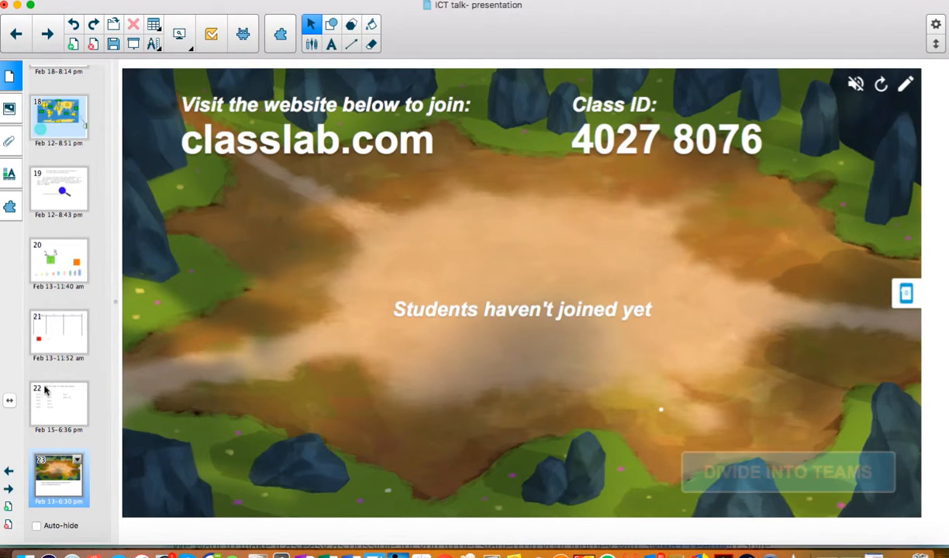
click(10, 207)
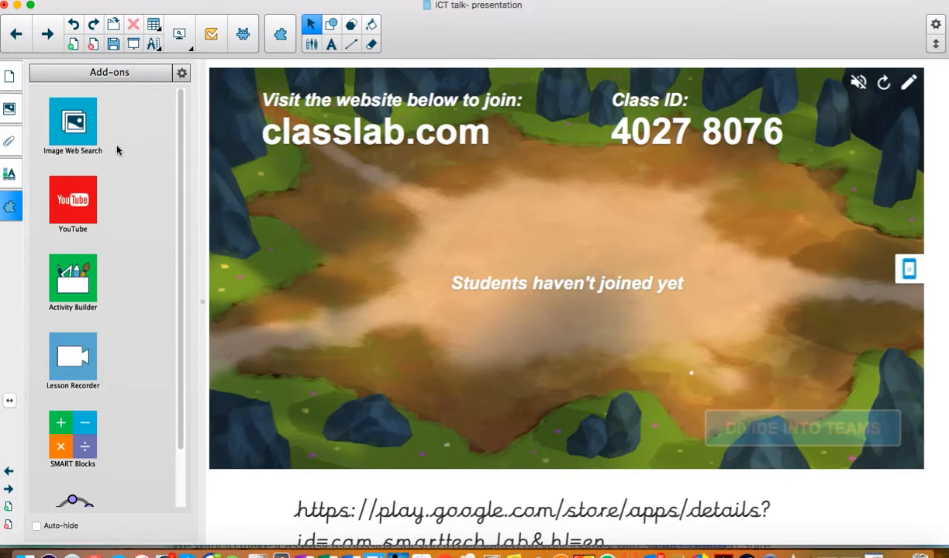
Step: Open the GeoGebra add-on and browse its list of ready-made materials
scroll(72, 326, down, 1)
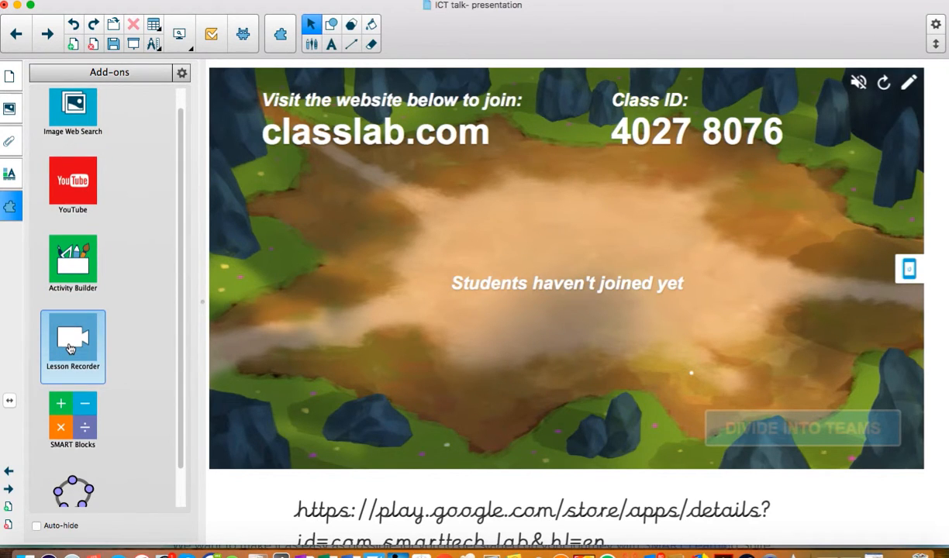
scroll(69, 349, down, 2)
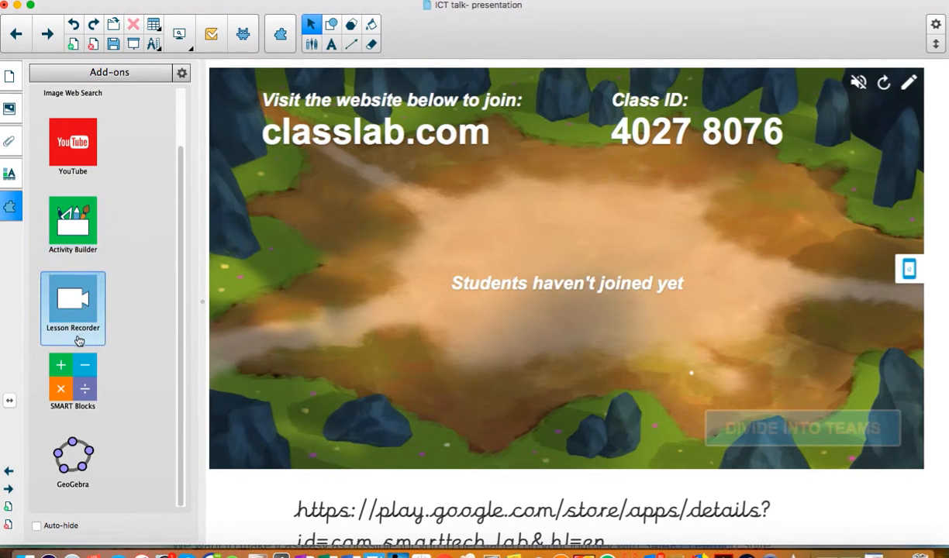
click(72, 463)
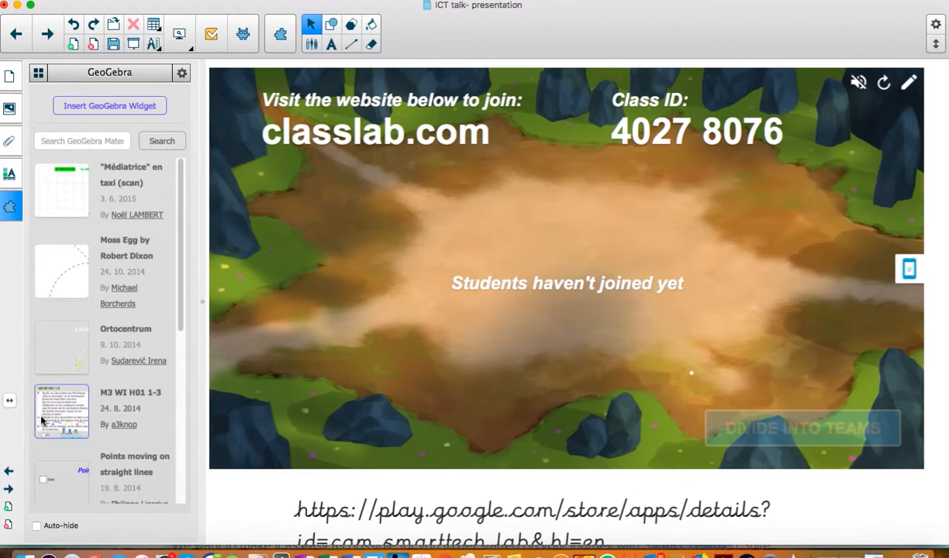
scroll(41, 323, down, 10)
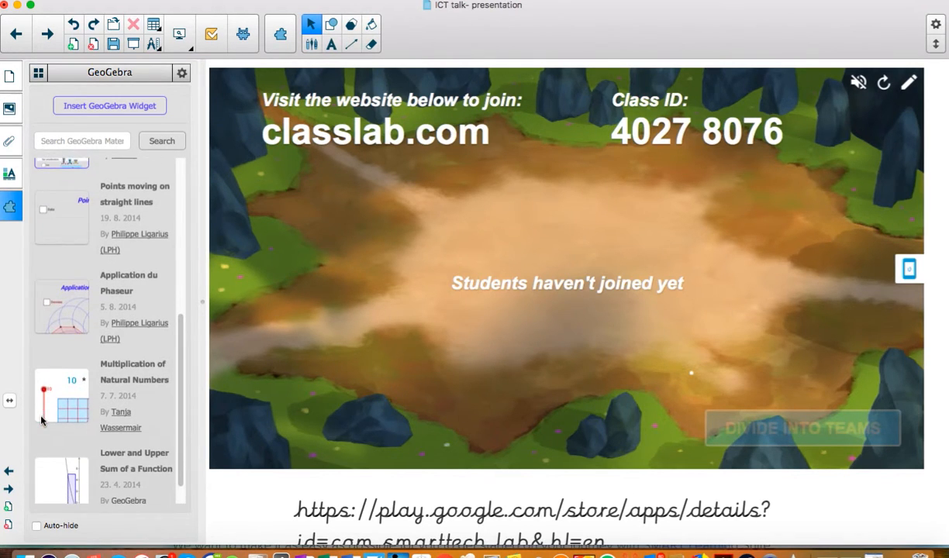
scroll(39, 397, down, 2)
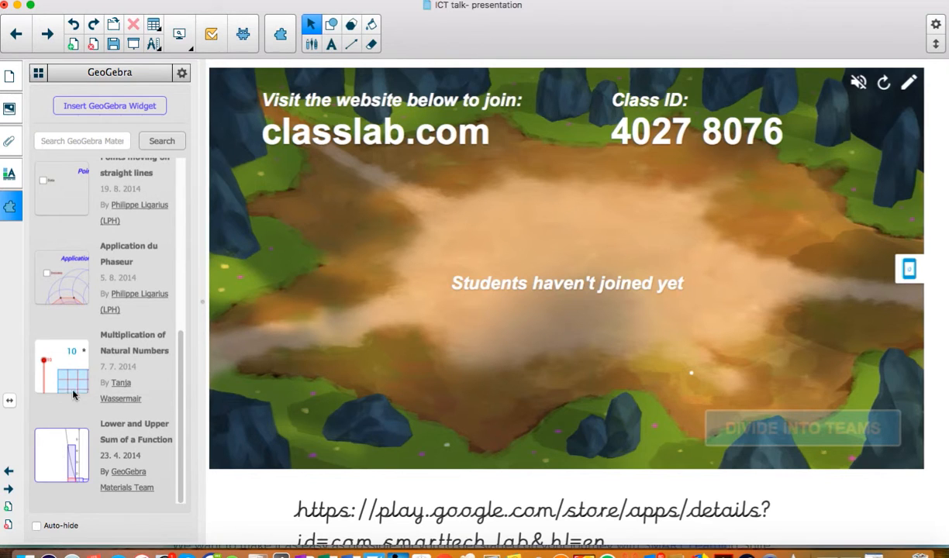
scroll(78, 358, up, 1)
scroll(78, 356, up, 11)
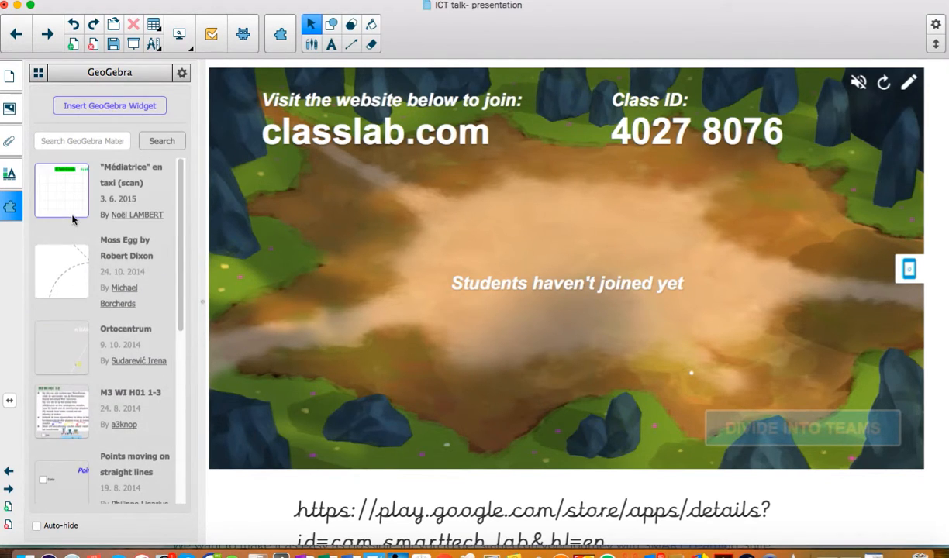
Step: Return to the full list of add-ons and open the YouTube add-on
click(39, 78)
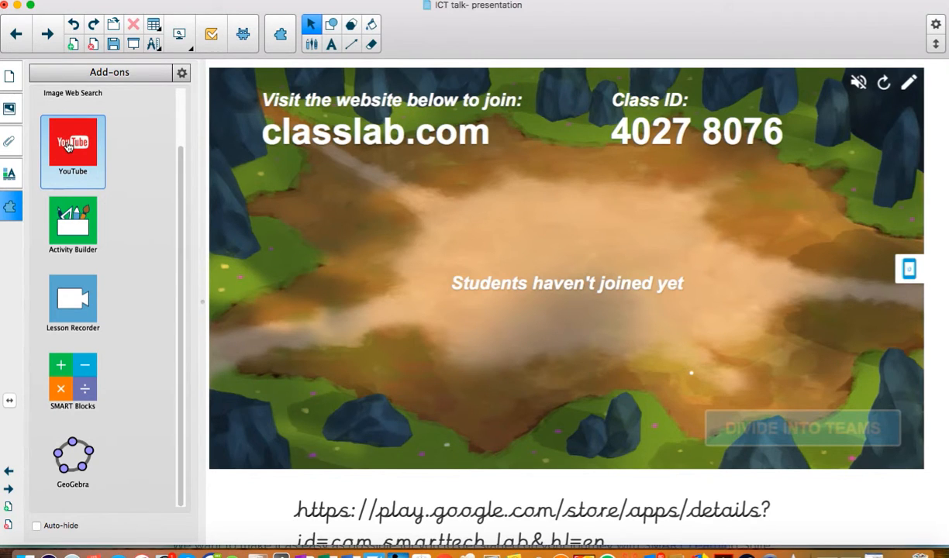
click(68, 146)
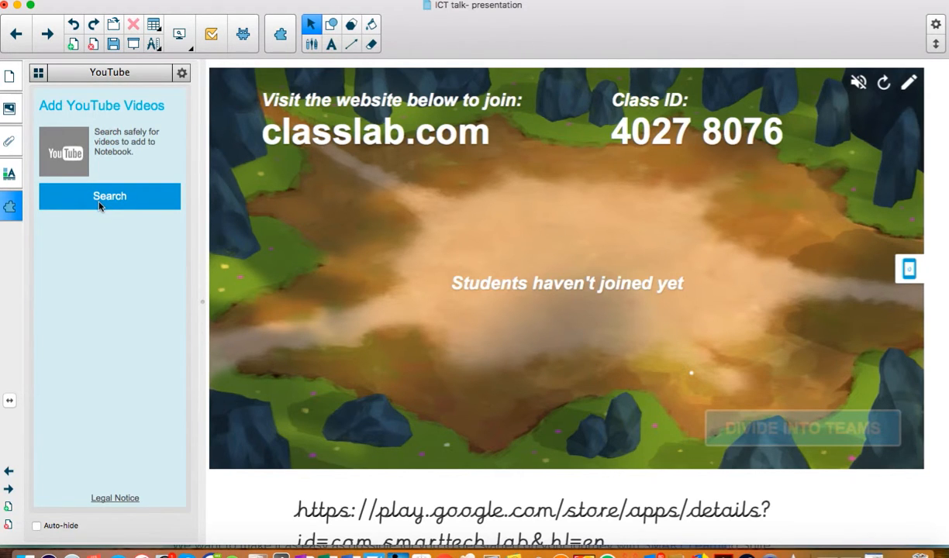
Step: Search YouTube for "continents song" and add the Kids Learning Tube video "7 Continents Song/Seven Continents Song" to the page
click(99, 205)
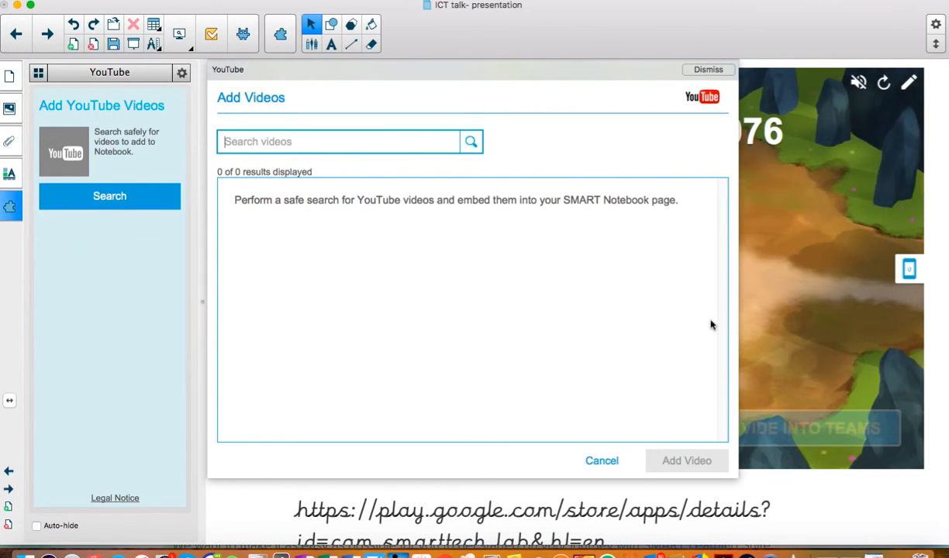
text(continents)
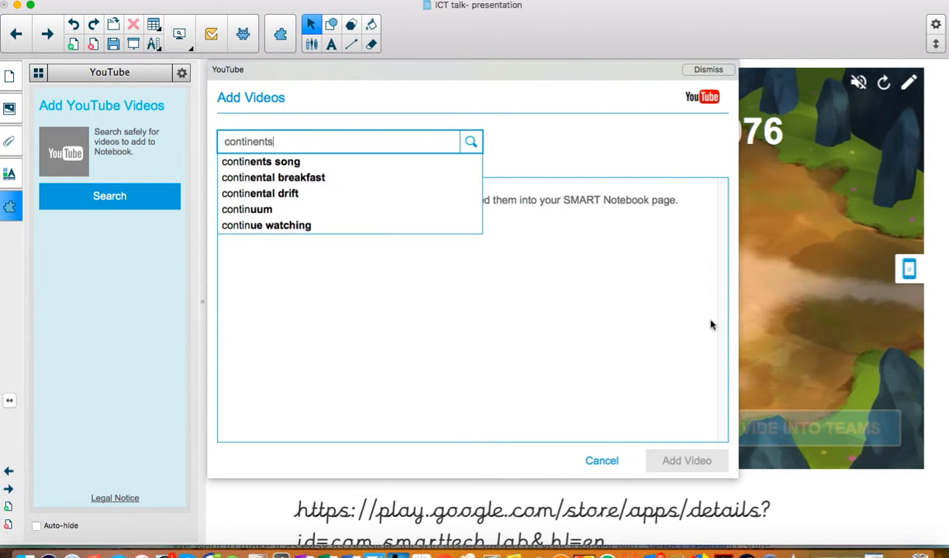
click(287, 161)
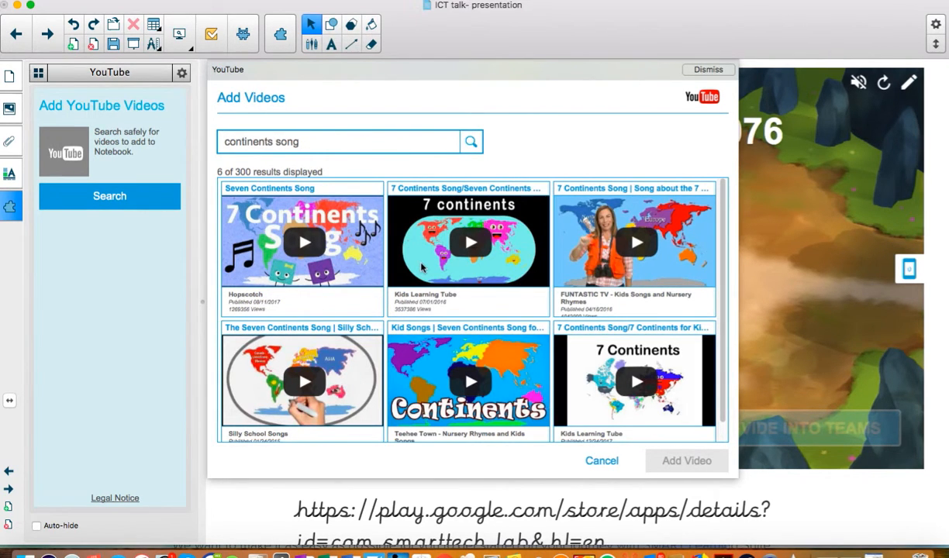
double_click(423, 267)
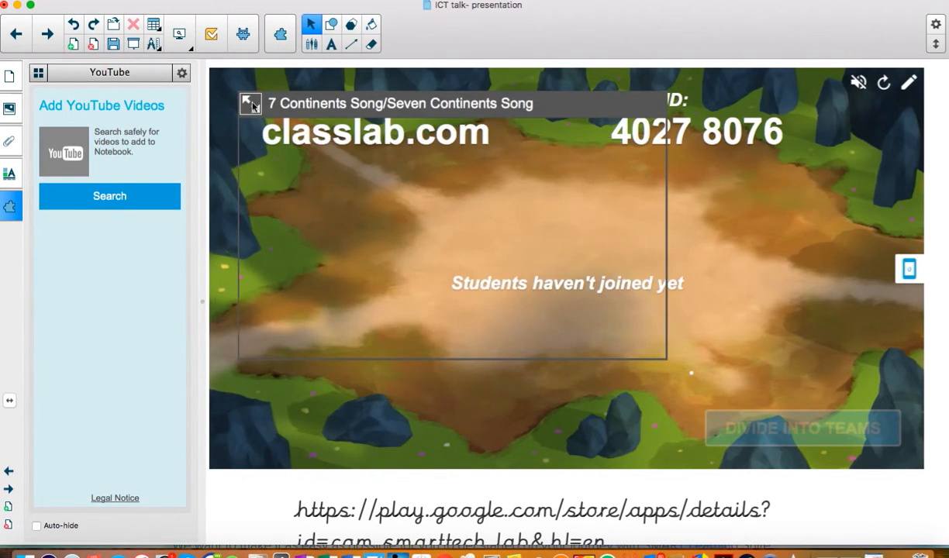
Step: Enlarge the embedded 7 Continents Song video, start playing it and move it slightly up on the page
click(251, 105)
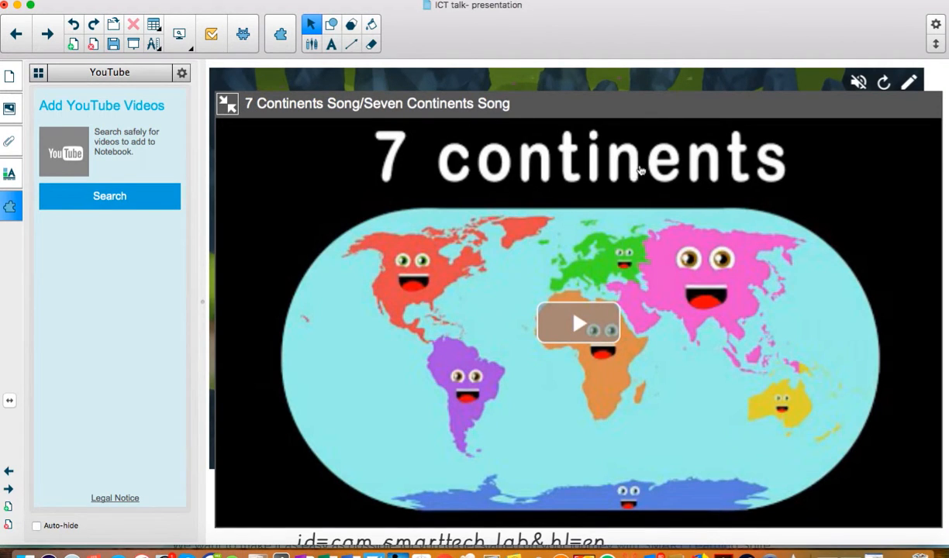
click(590, 288)
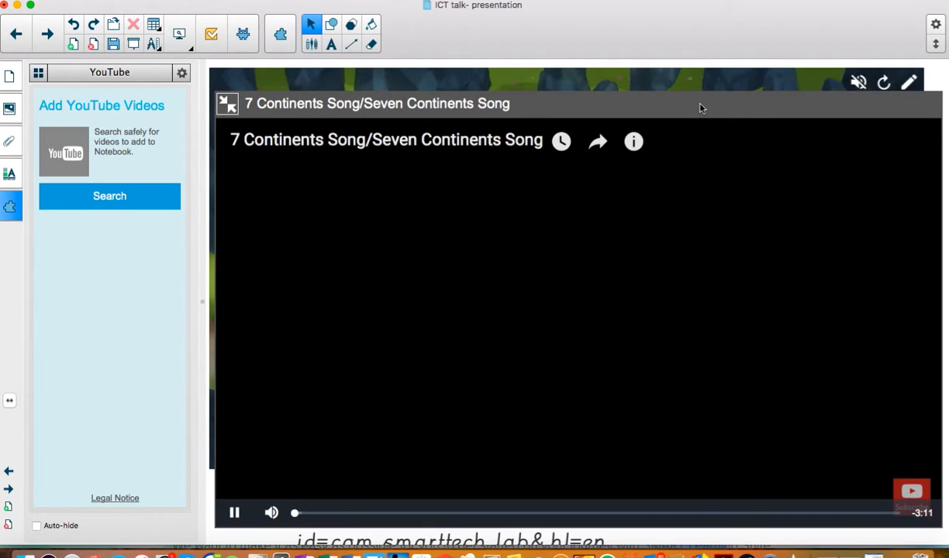
drag(669, 98, 656, 79)
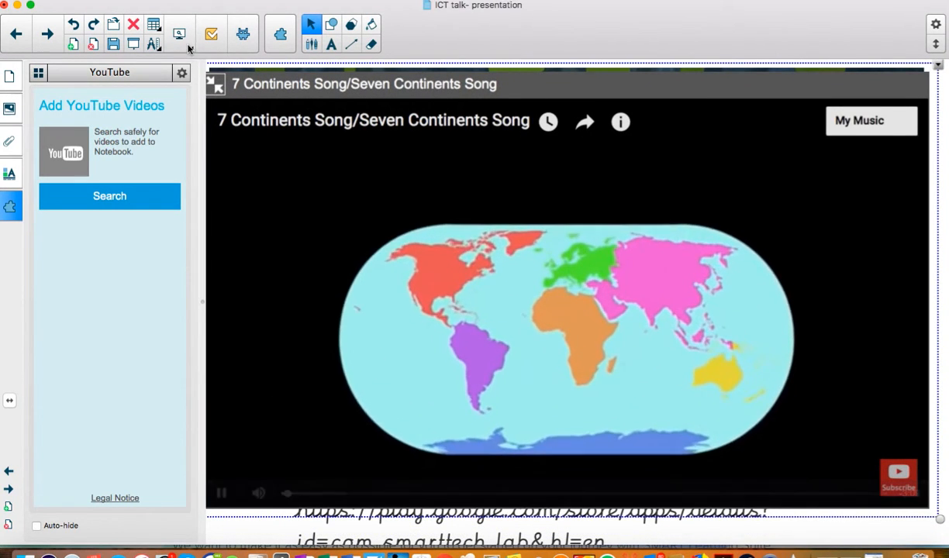
Step: Show the page with the playing video in Full Screen view, and return to the normal view
click(190, 48)
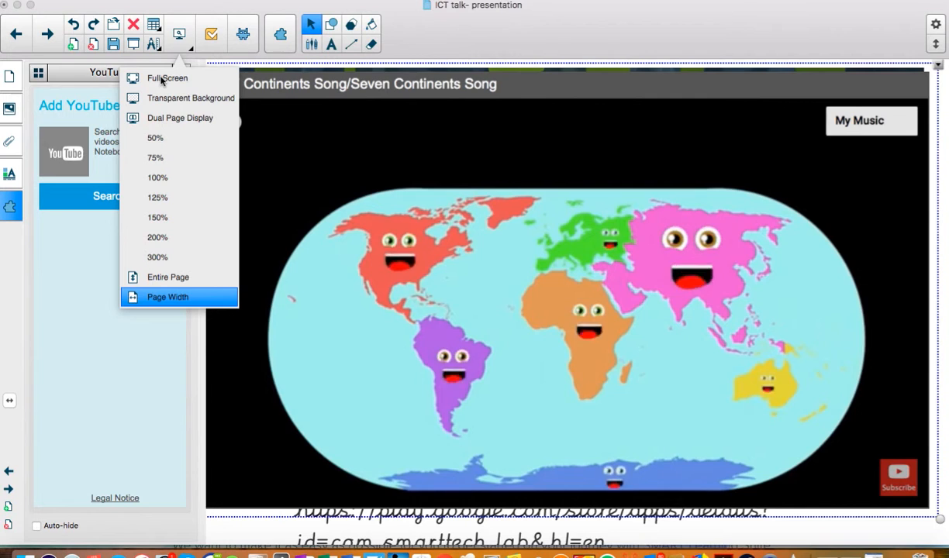
click(162, 79)
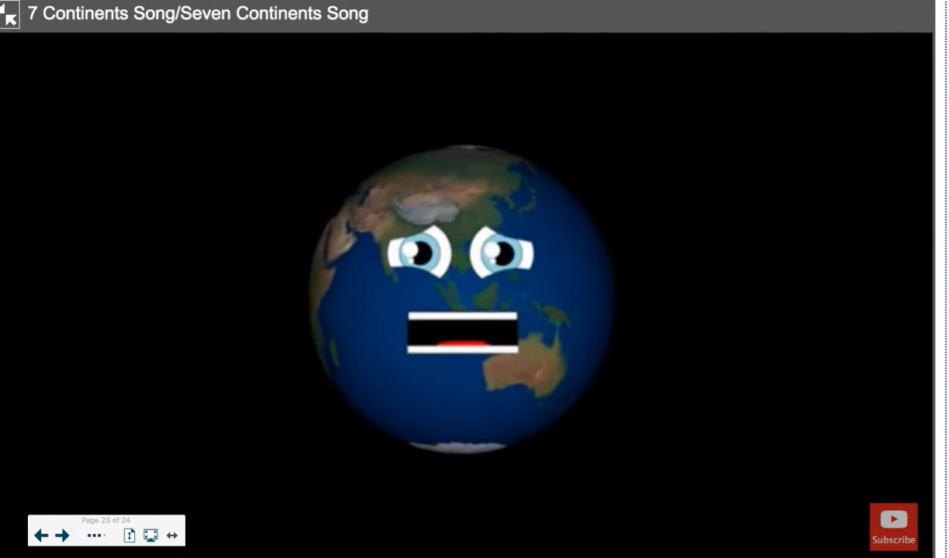
key(Escape)
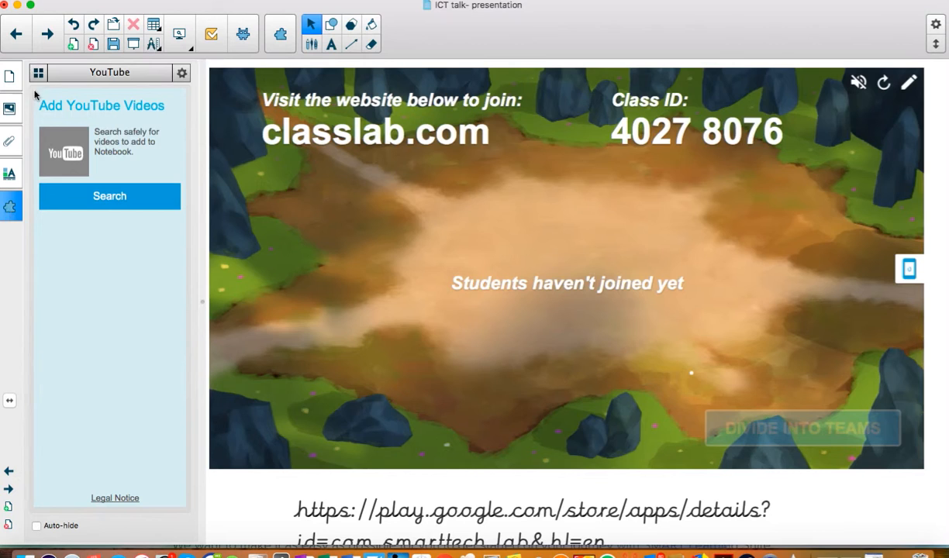
Step: Go back from the YouTube add-on to the overview of all add-ons and look through the available ones
click(38, 72)
scroll(85, 318, up, 1)
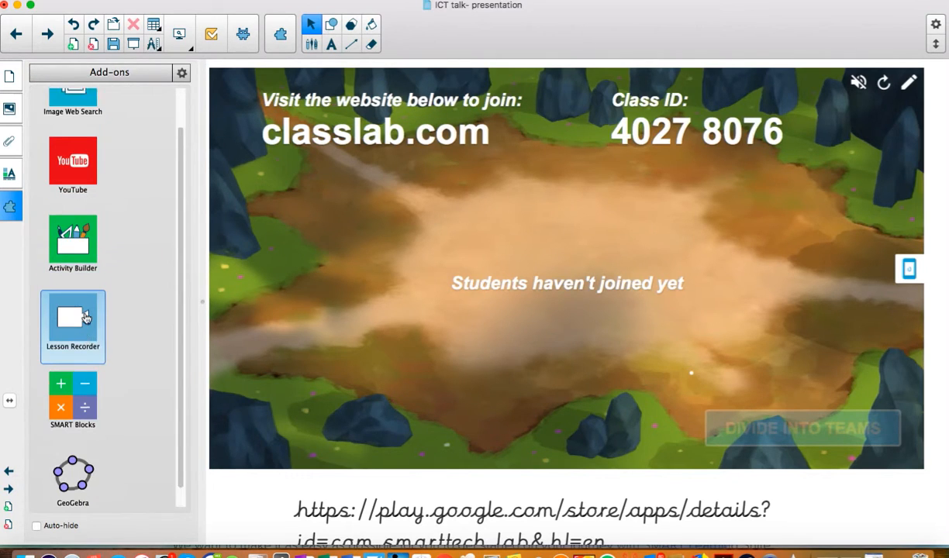
scroll(85, 318, up, 2)
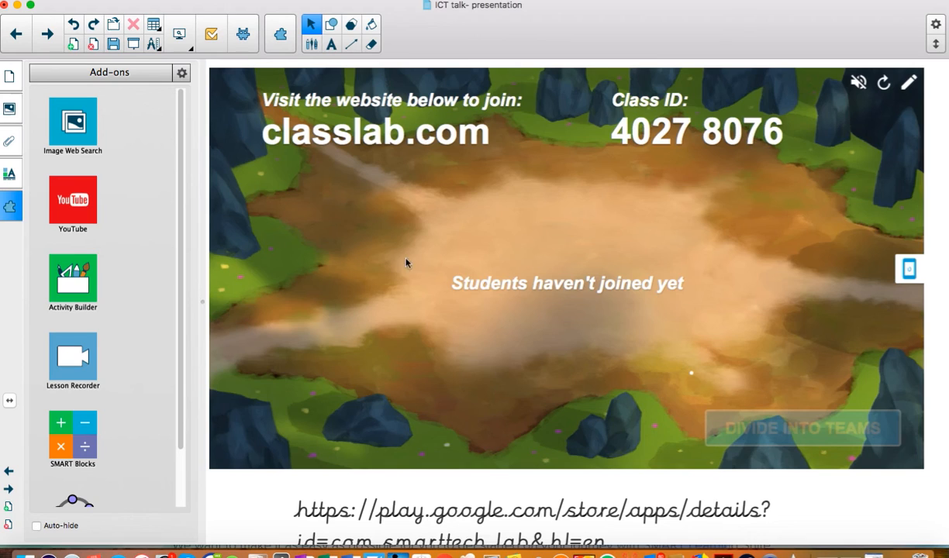
click(474, 3)
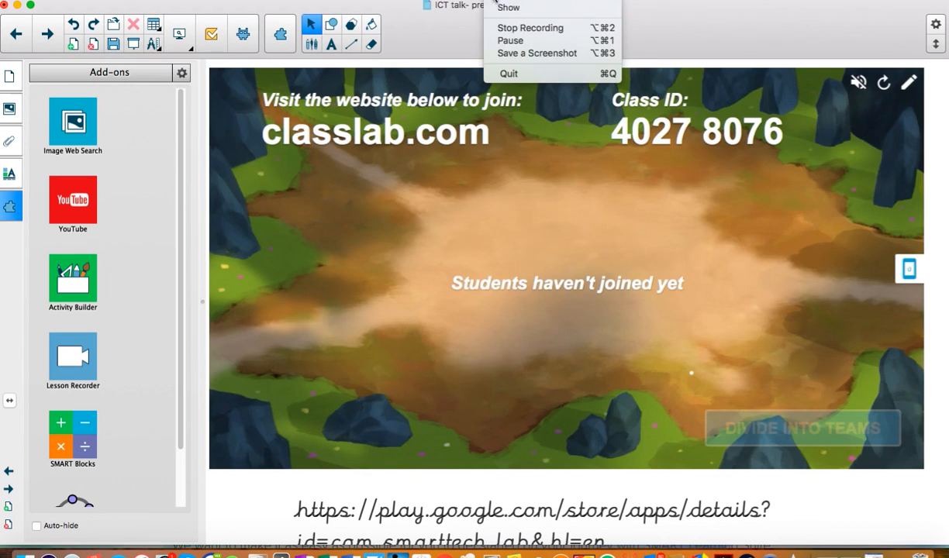